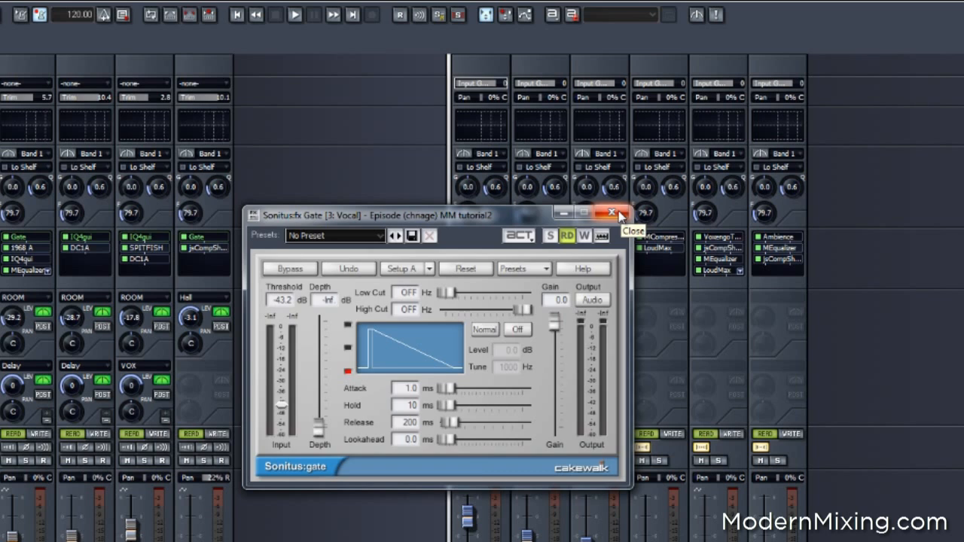
Step: Close the Vocal track's Gate and open its 1968 A preamp, placing the window clear of the bus strips
click(614, 214)
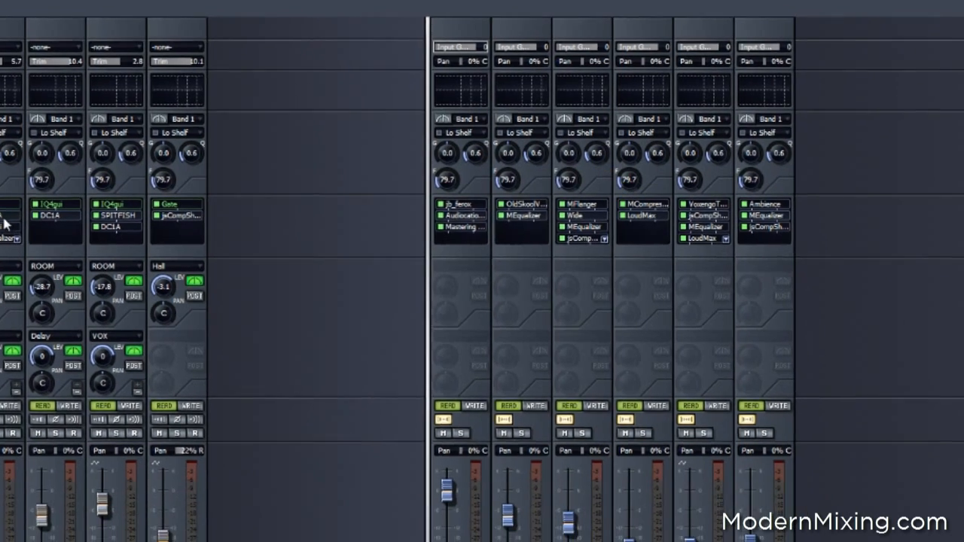
double_click(23, 248)
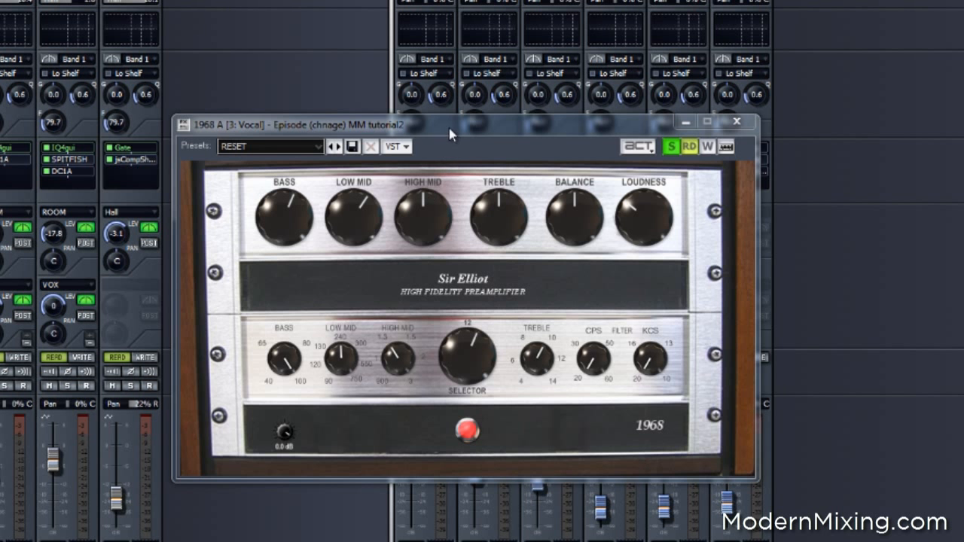
drag(449, 128, 83, 112)
Step: Mute the five buses that follow the first bus in the mixer
click(470, 386)
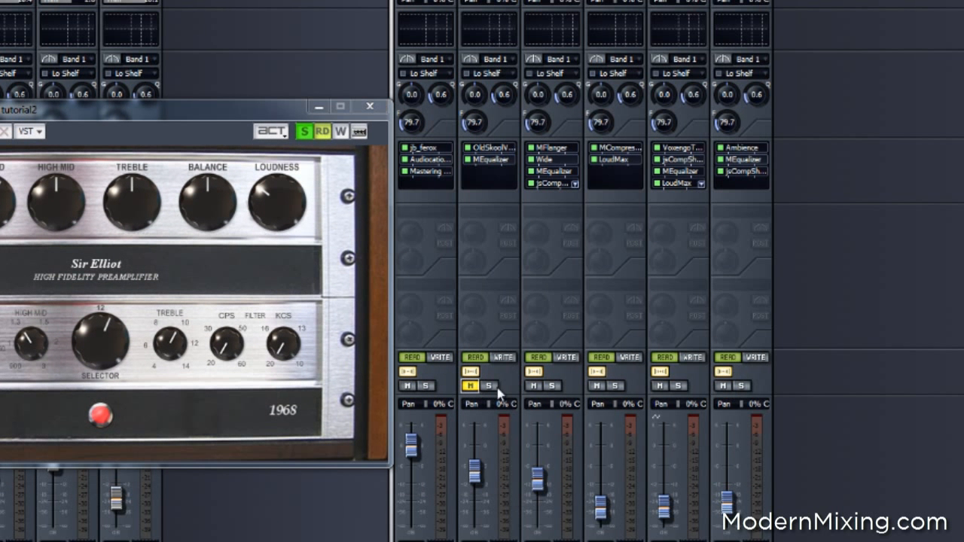
click(534, 386)
click(596, 386)
click(660, 386)
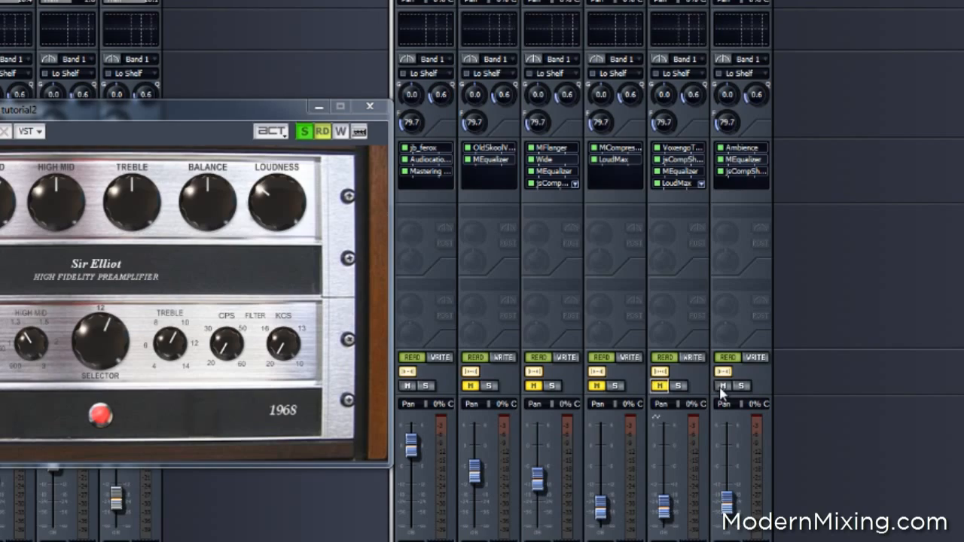
click(723, 385)
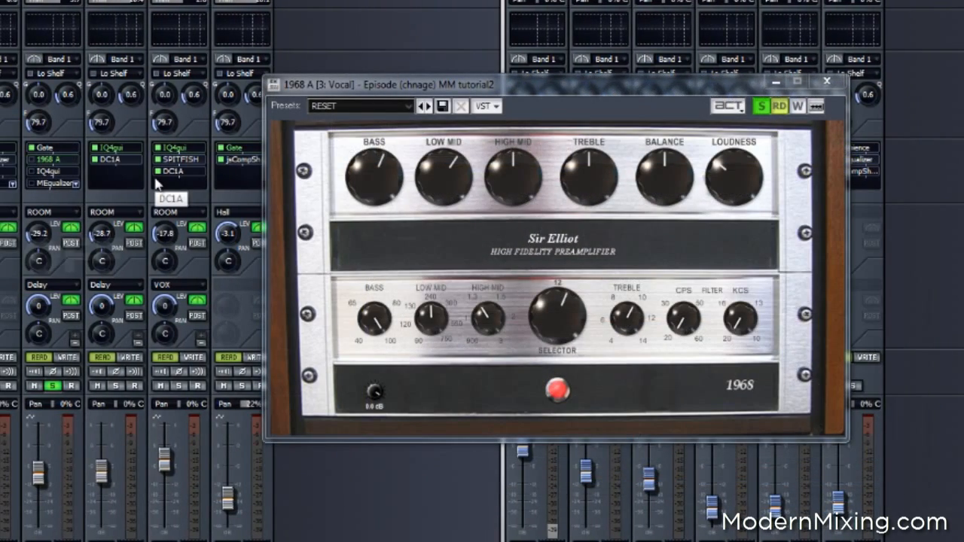
Step: Compare the vocal with the 1968 A preamp on and off, then leave it enabled and close its window
click(31, 160)
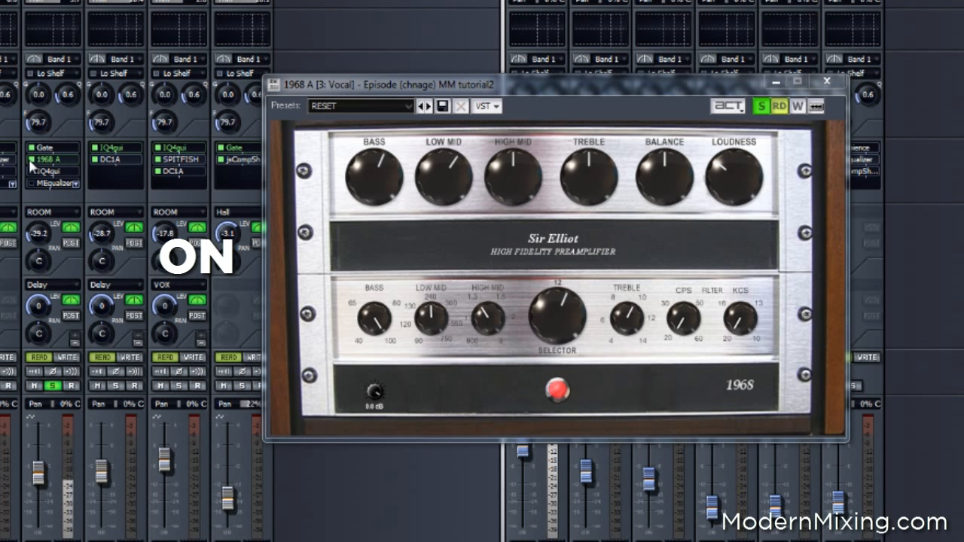
click(31, 159)
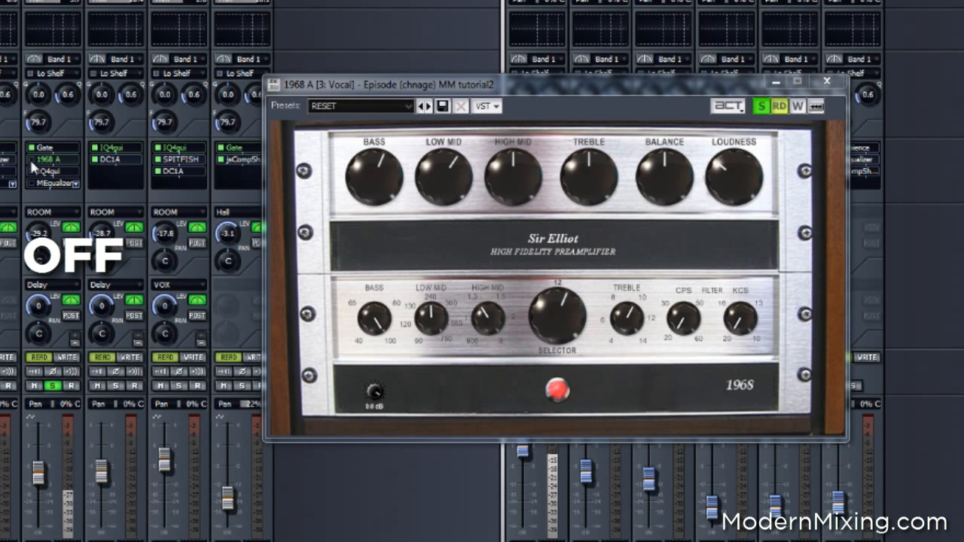
click(31, 160)
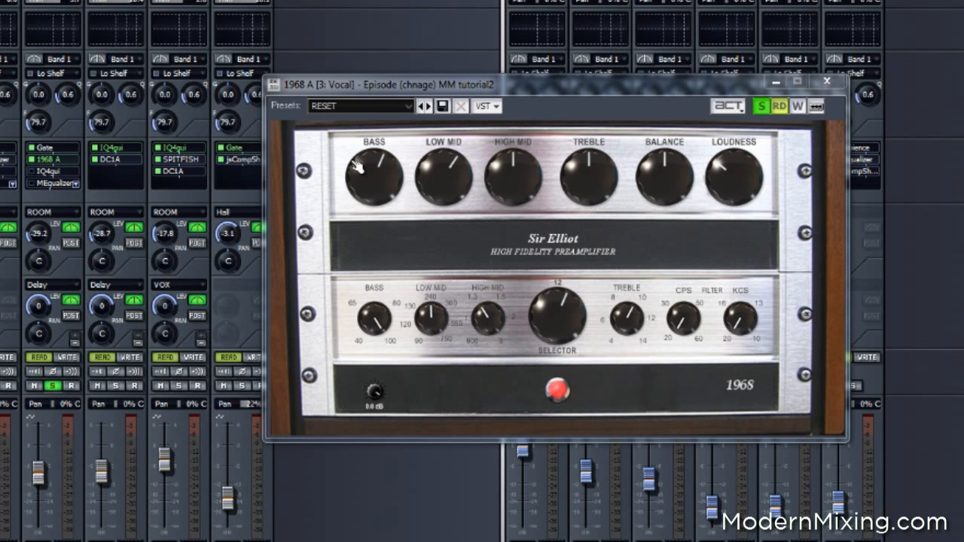
click(839, 85)
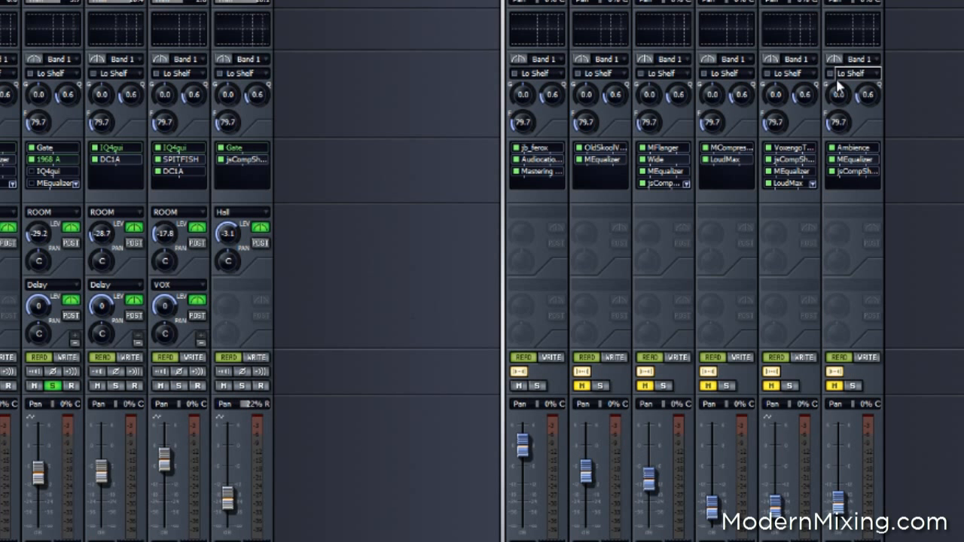
Step: Open the Vocal track's IQ4gui, compare the sound with it on and off, and leave it enabled with its window closed
double_click(47, 172)
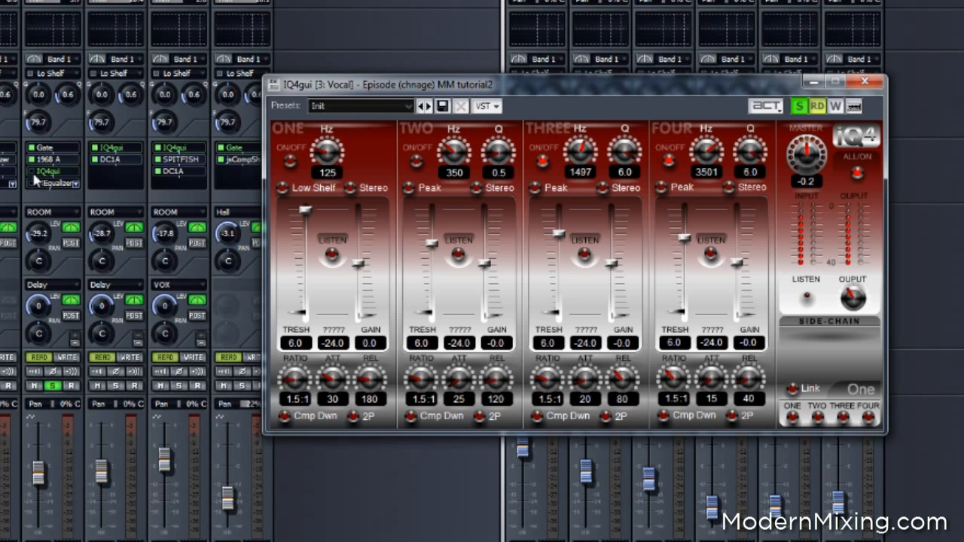
drag(602, 84, 546, 146)
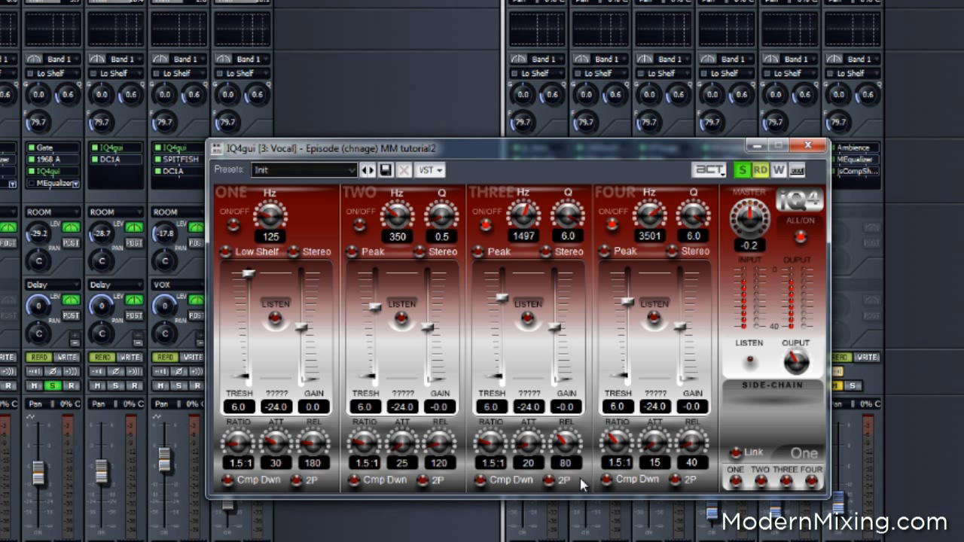
click(31, 170)
click(31, 171)
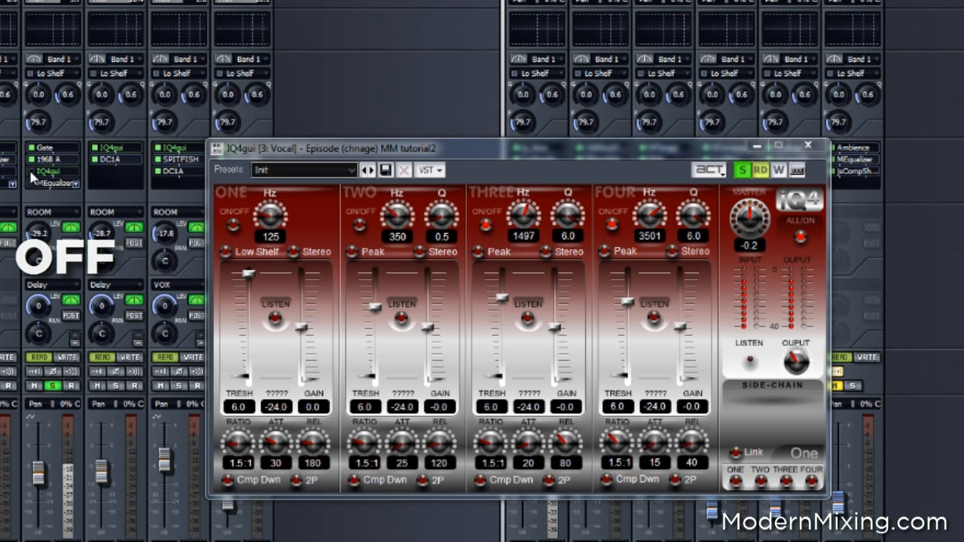
click(31, 171)
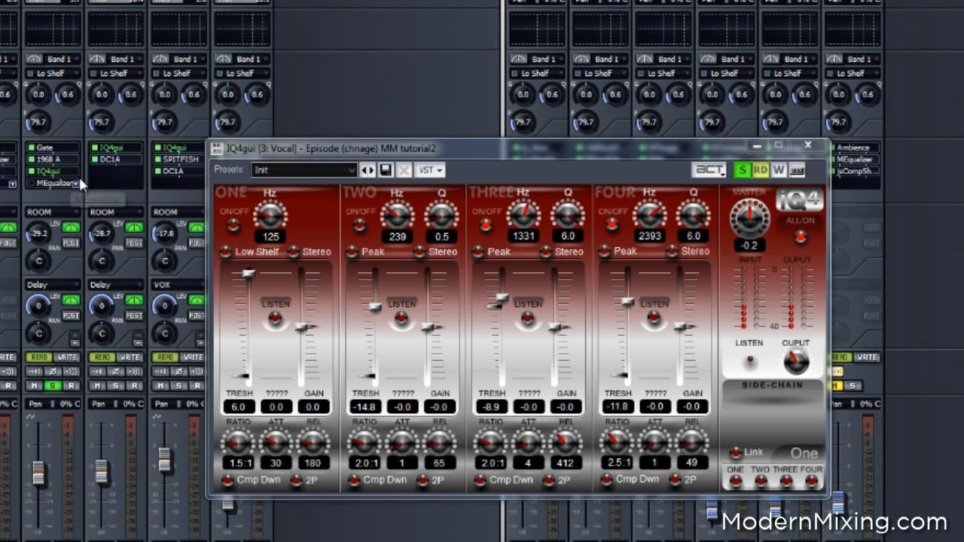
click(808, 146)
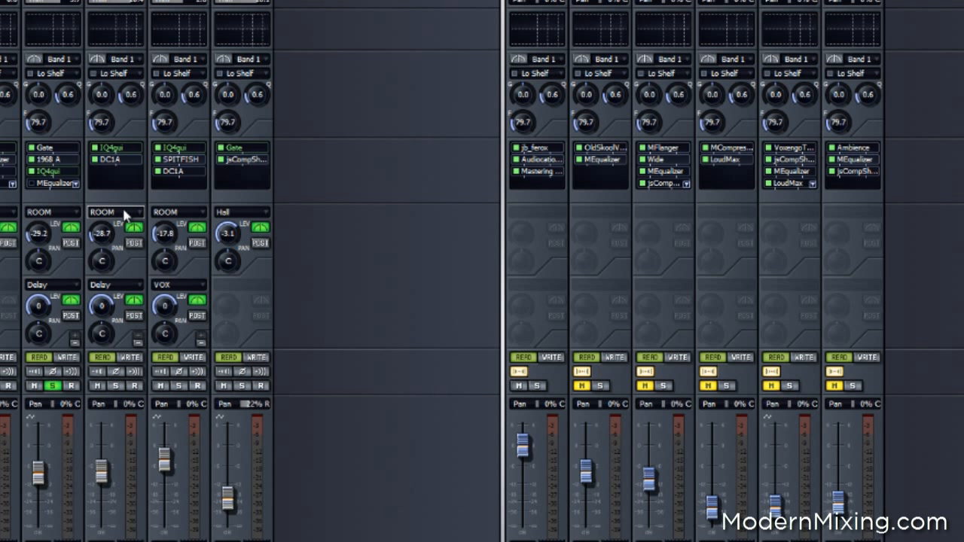
Step: Open the Vocal track's MEqualizer to show its EQ curve and switch the equalizer on
click(75, 184)
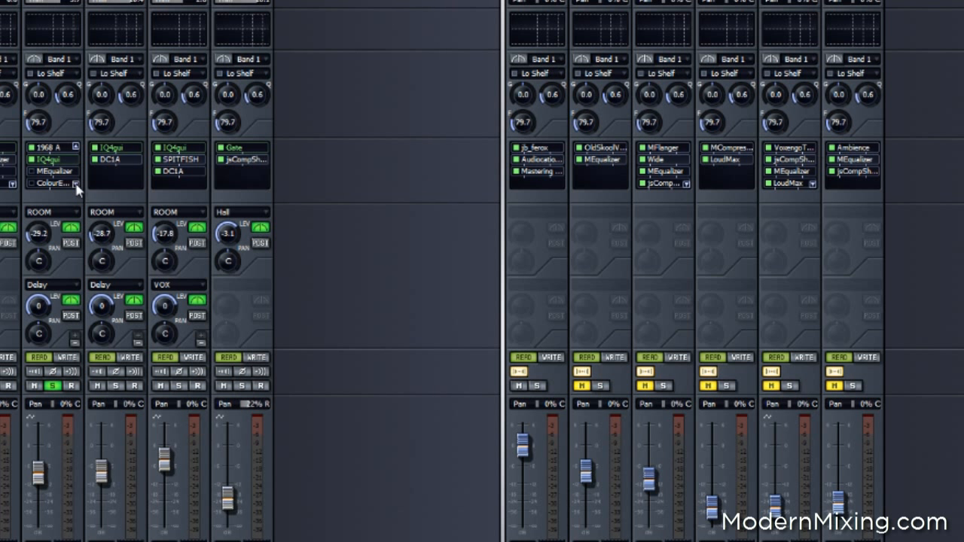
click(32, 172)
click(32, 172)
double_click(47, 172)
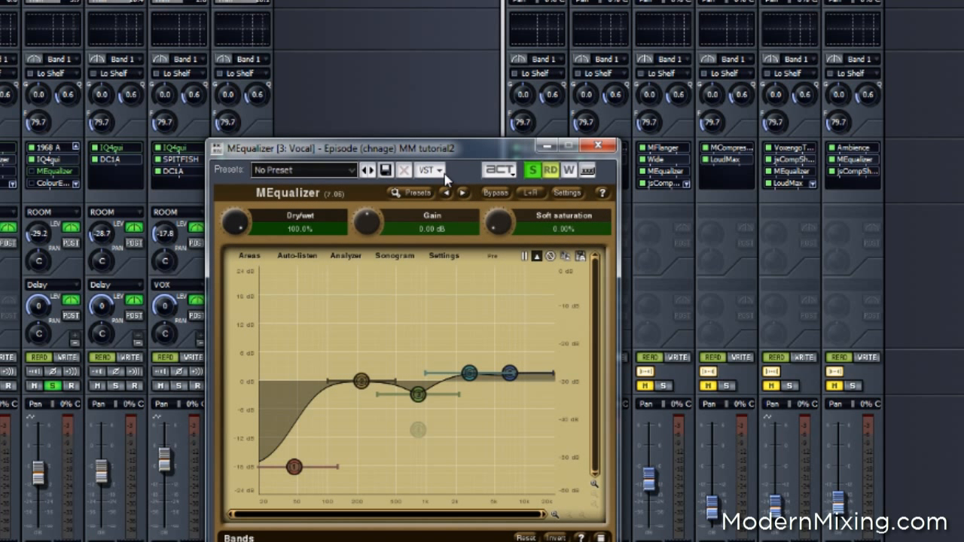
drag(482, 144, 560, 98)
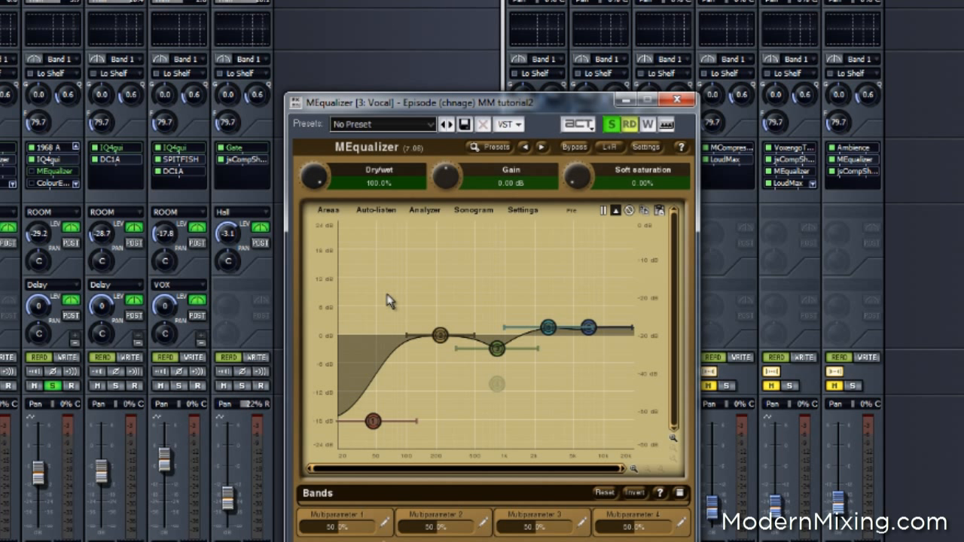
click(32, 173)
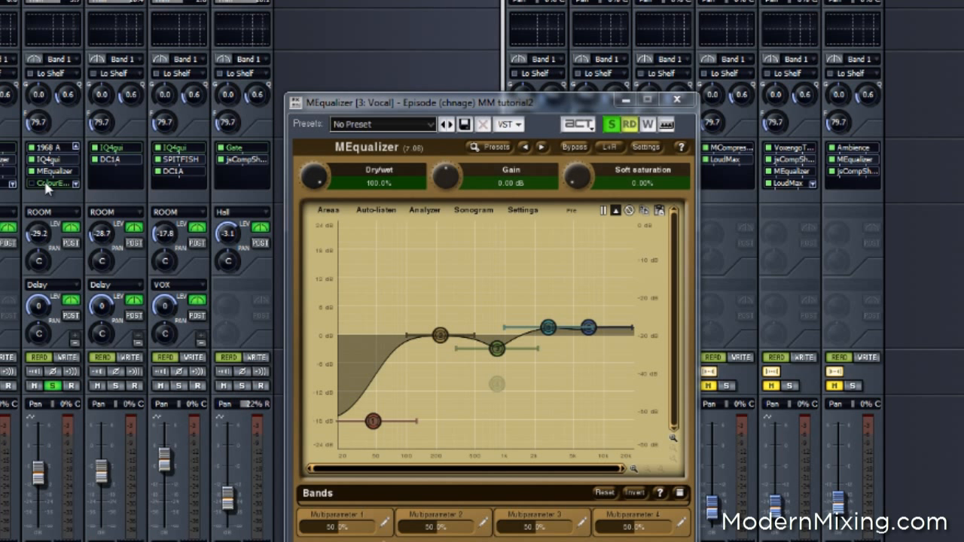
Step: Replace the MEqualizer window with ColourEQ_32 and compare the vocal with it off and on, leaving it enabled
double_click(48, 184)
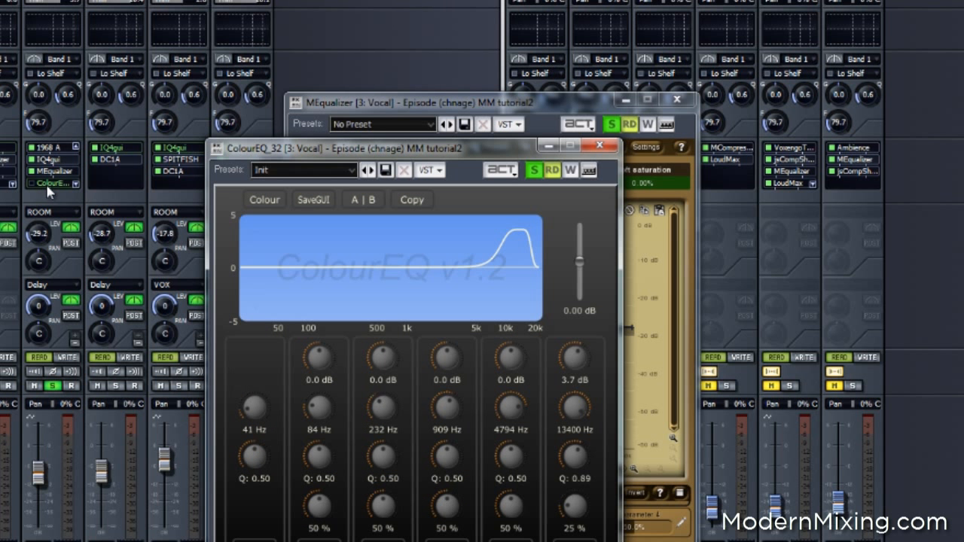
click(677, 100)
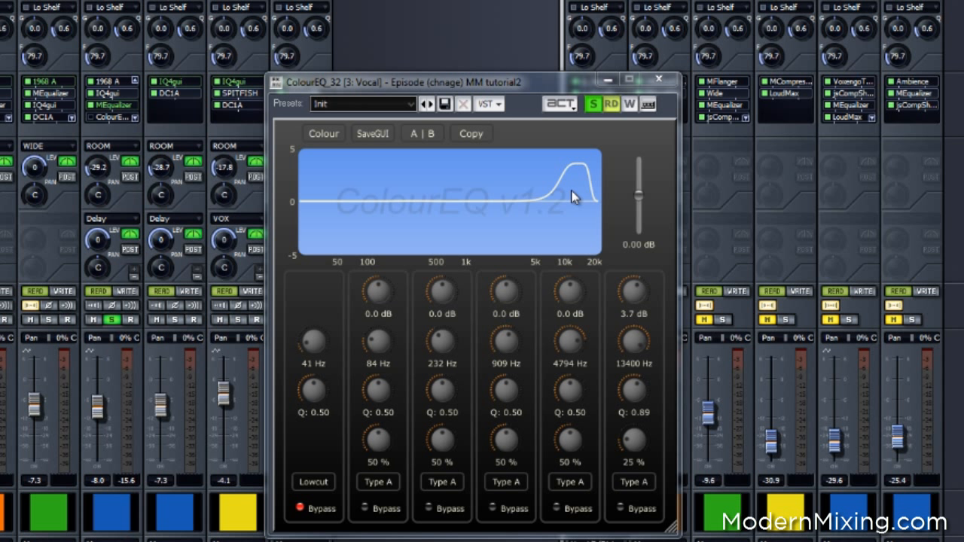
click(90, 118)
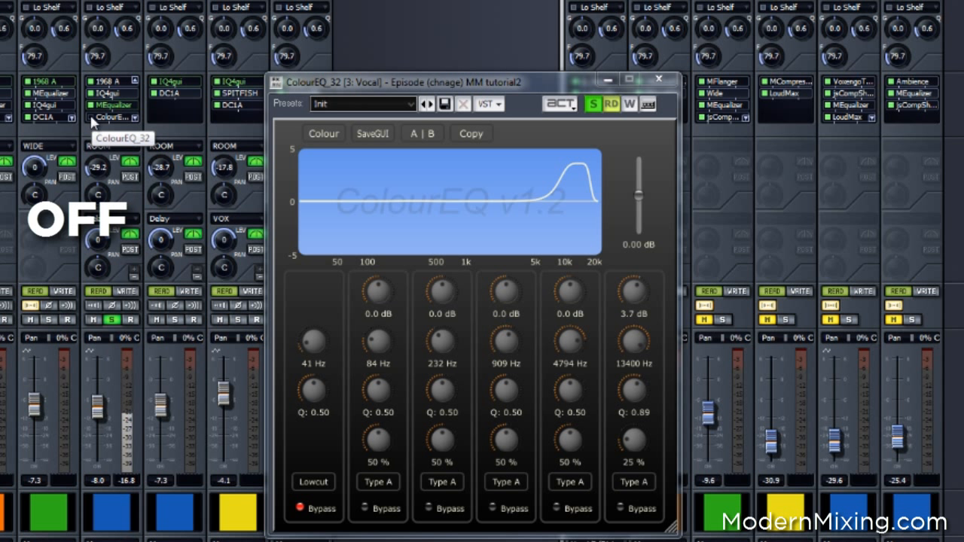
click(90, 119)
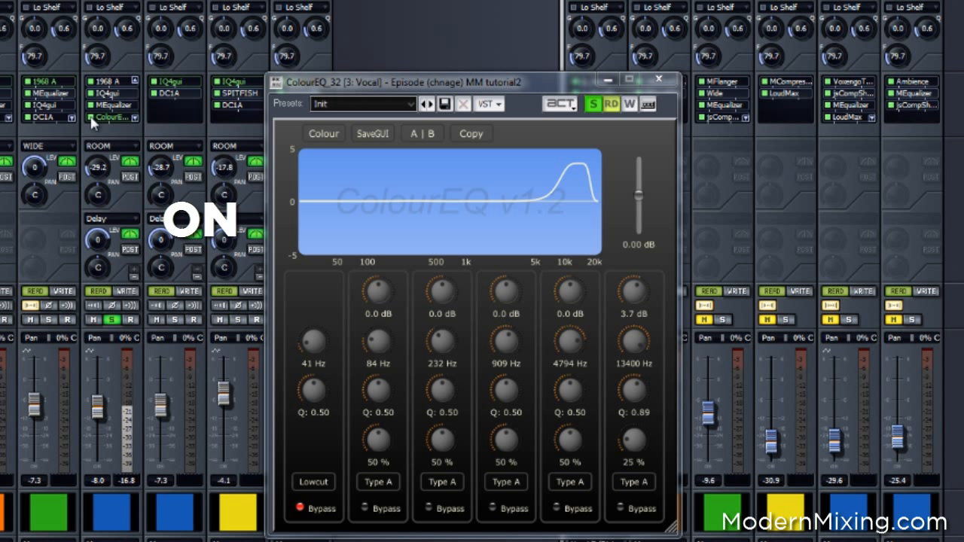
click(90, 118)
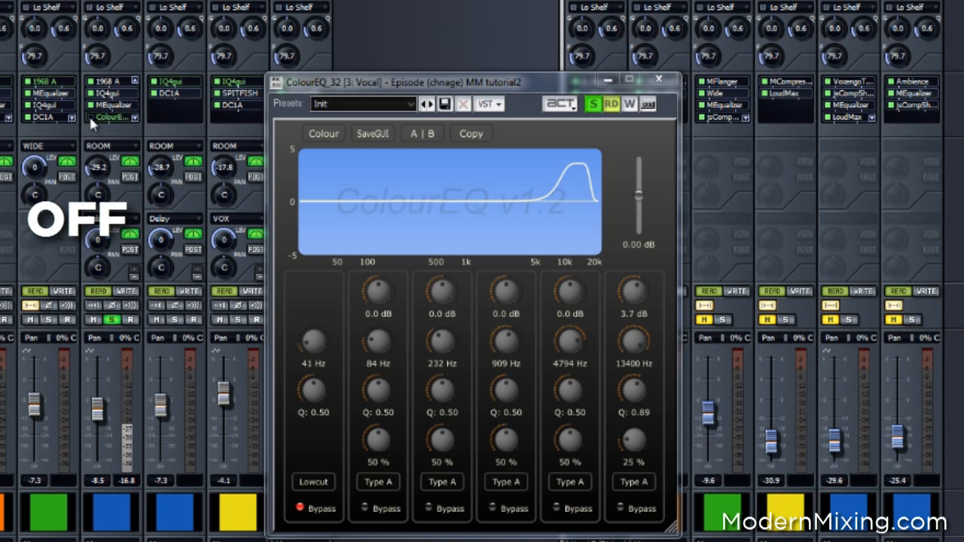
click(90, 118)
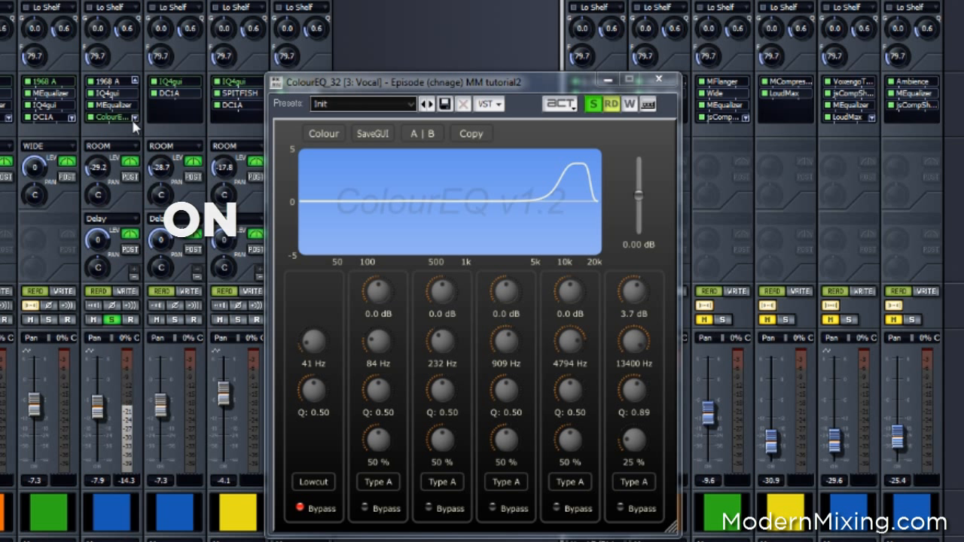
Step: Open the SPITFISH de-esser from the Vocal track's effects and close the ColourEQ_32 window
click(134, 119)
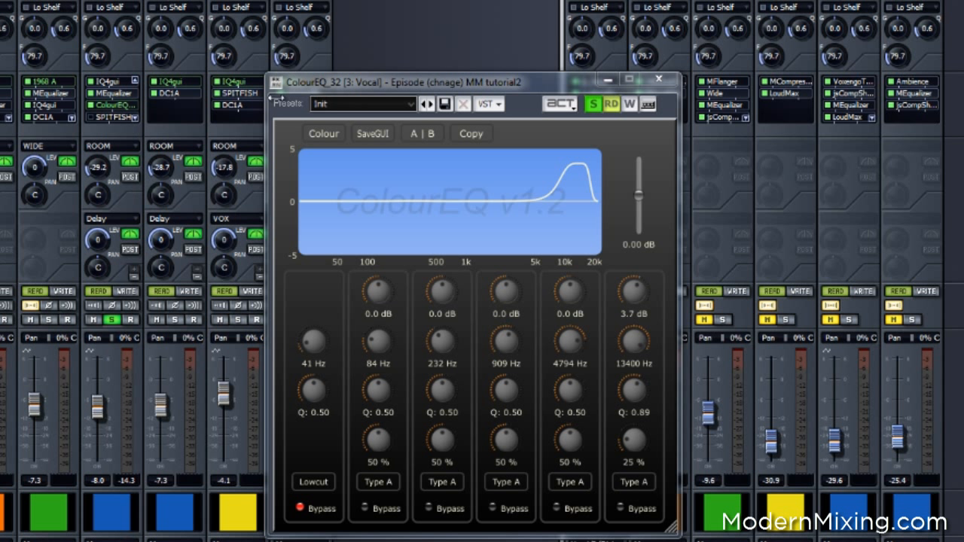
click(134, 118)
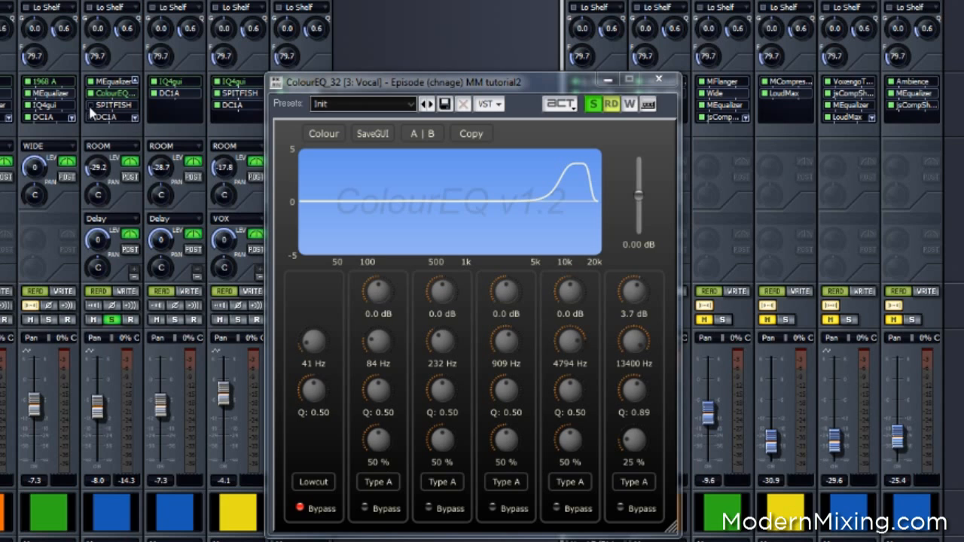
double_click(110, 106)
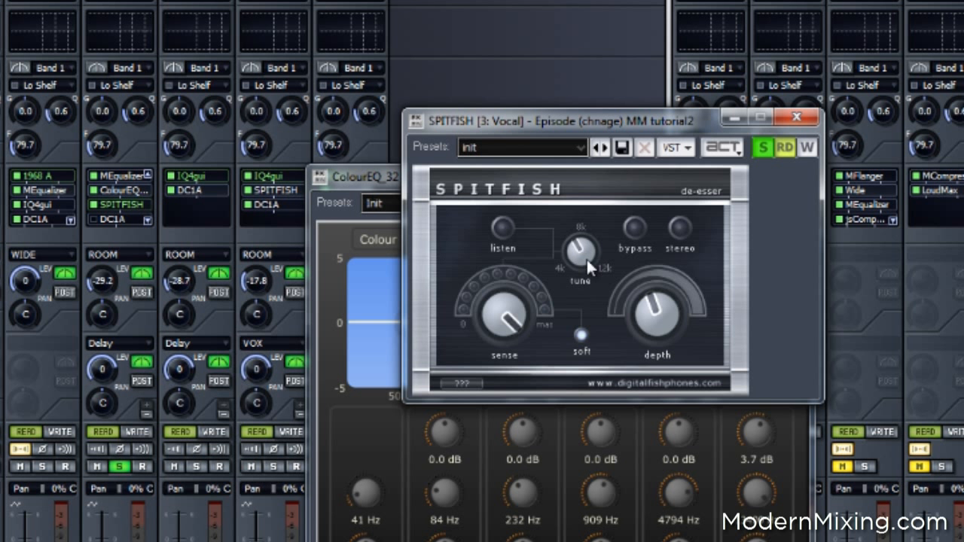
drag(369, 179, 562, 182)
click(959, 177)
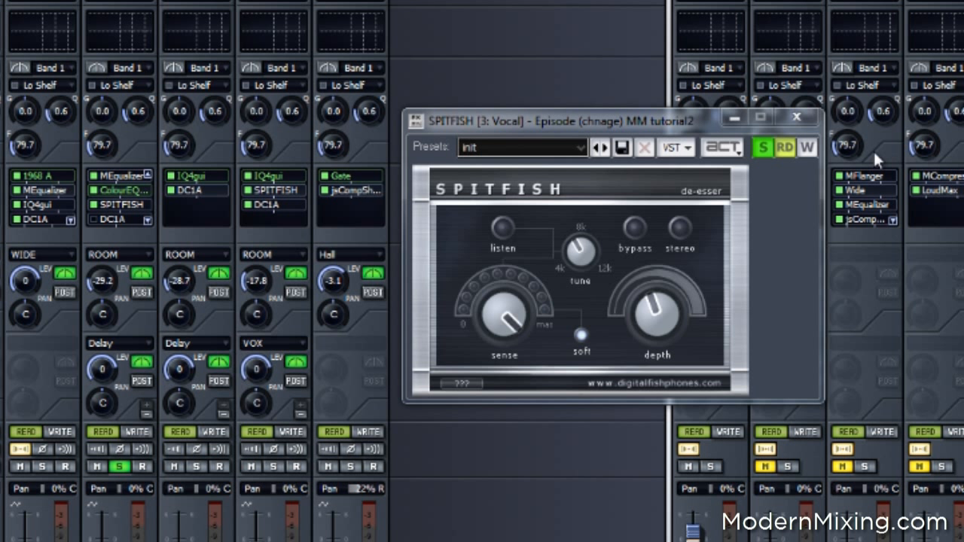
Step: Compare the vocal with the SPITFISH de-esser on and off, leaving it enabled
click(93, 201)
click(93, 203)
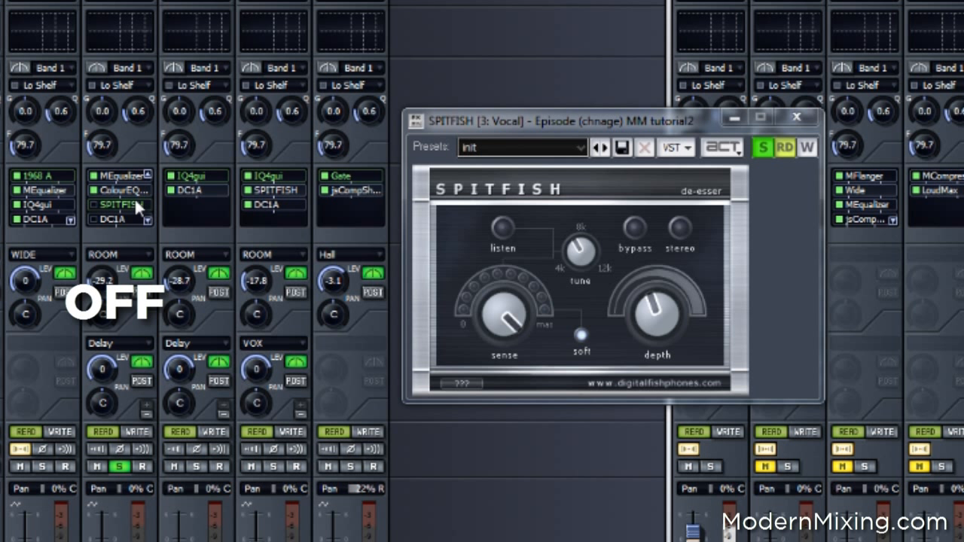
click(92, 203)
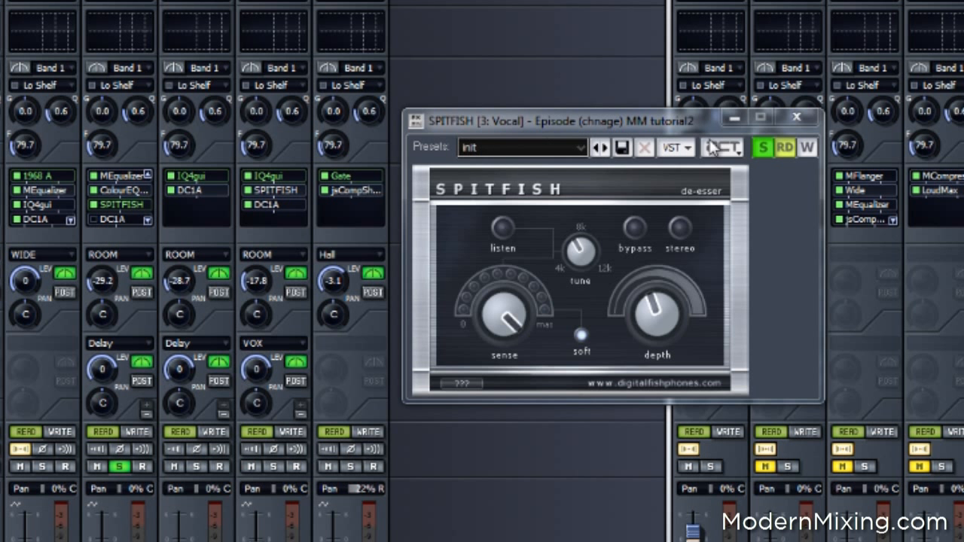
Step: Replace the SPITFISH window with the Vocal track's DC1A compressor and enable the compressor
click(796, 116)
double_click(115, 217)
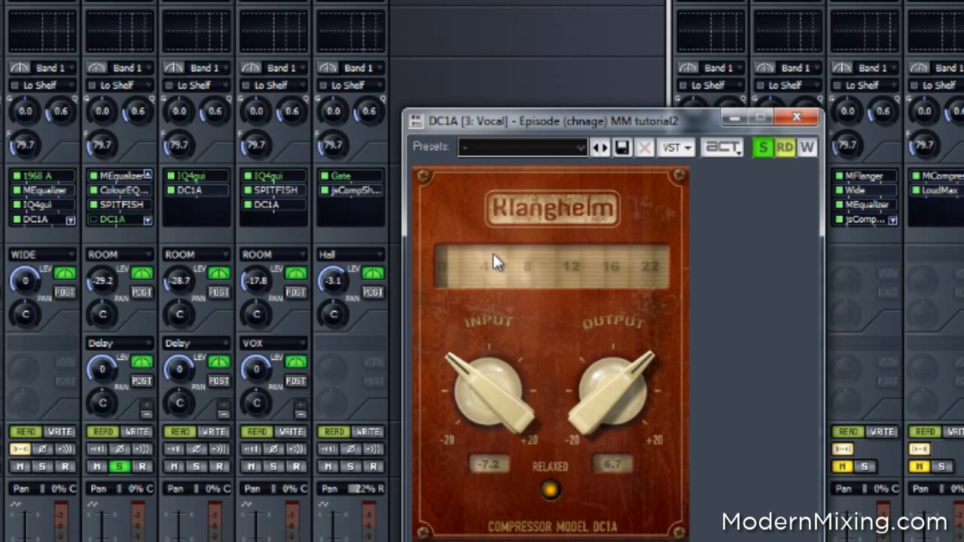
click(93, 215)
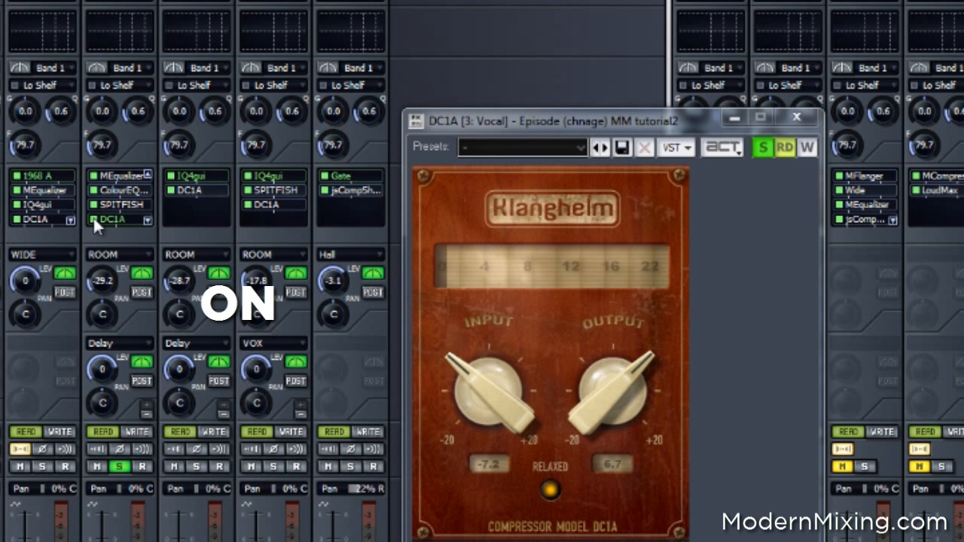
right_click(93, 216)
click(309, 237)
right_click(310, 242)
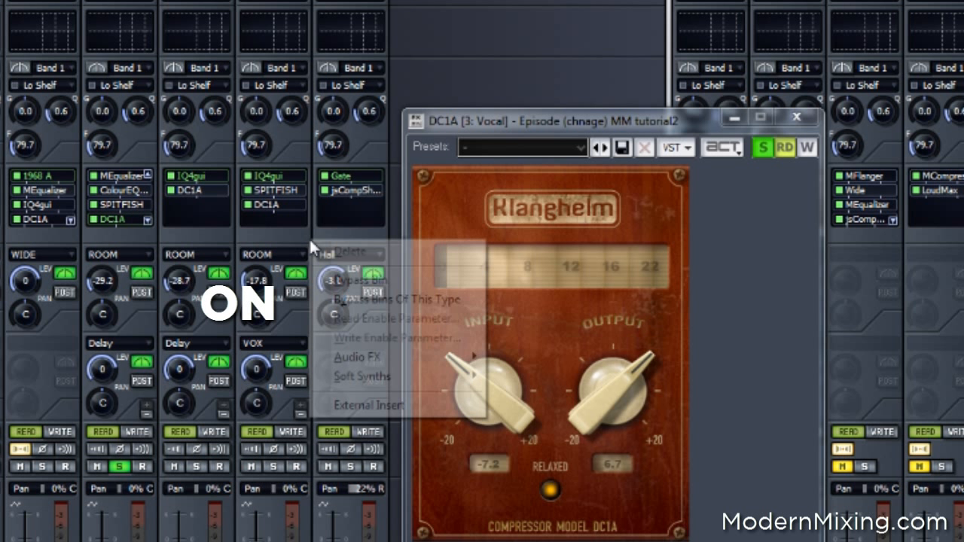
click(359, 150)
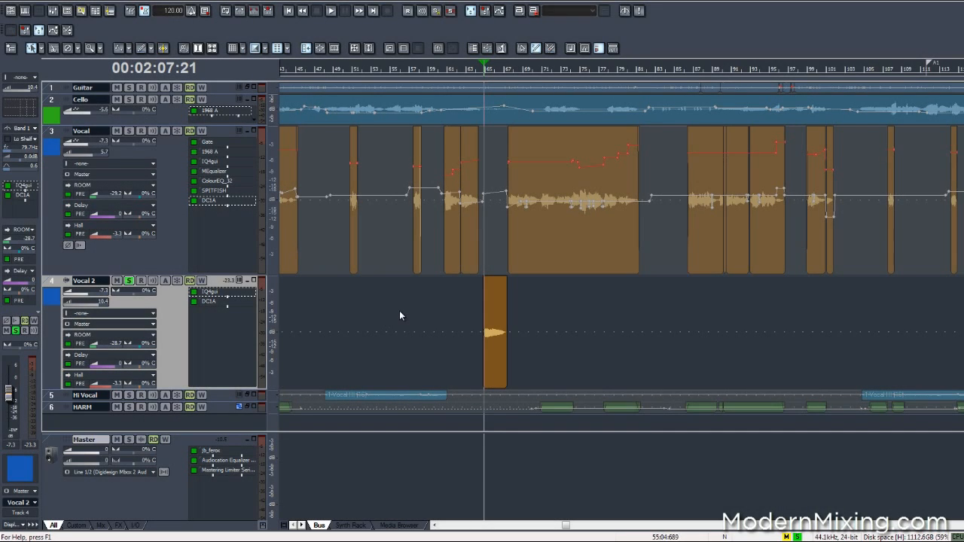
Step: Turn off solo on the Vocal 2 track
click(131, 282)
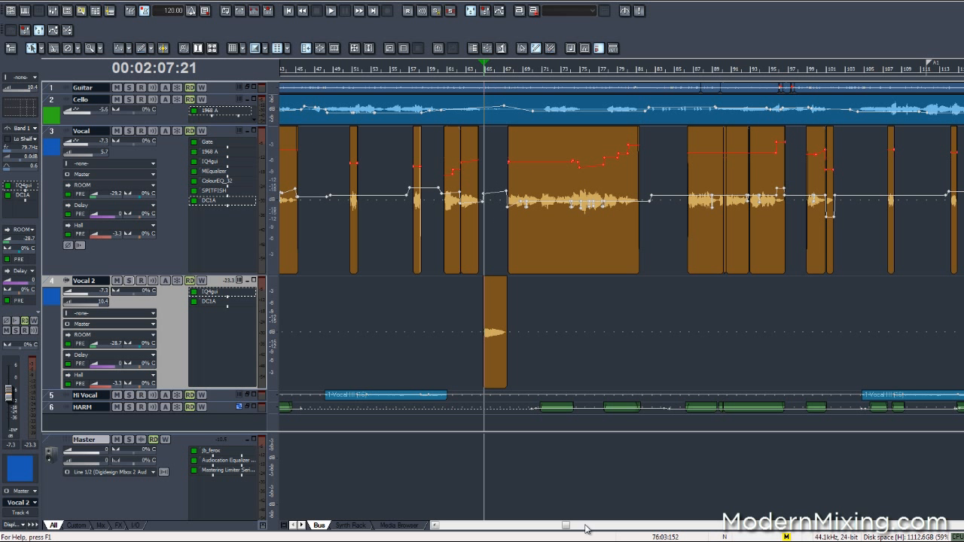
Step: Bring the Vocal 2 track's clips into view and open the IQ4gui window from its effects
drag(567, 526, 593, 526)
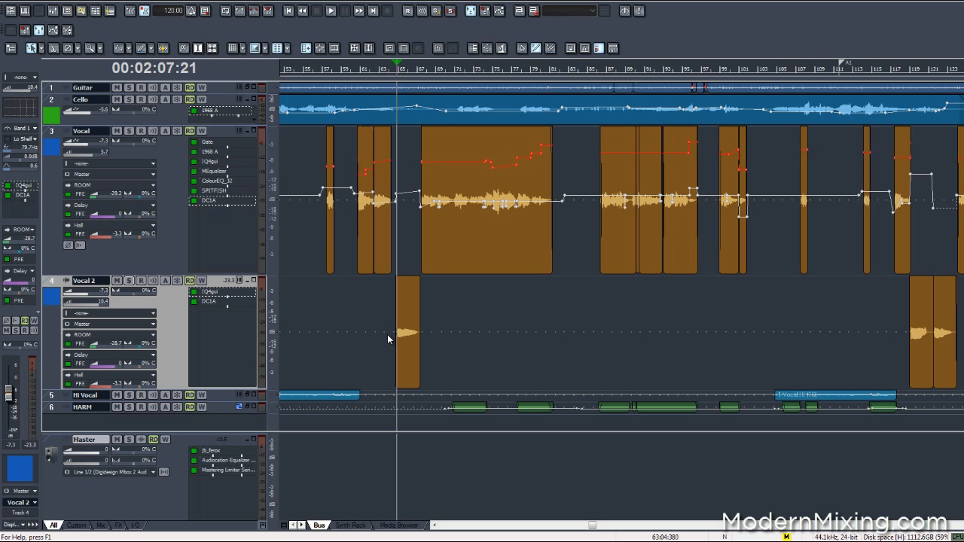
double_click(232, 294)
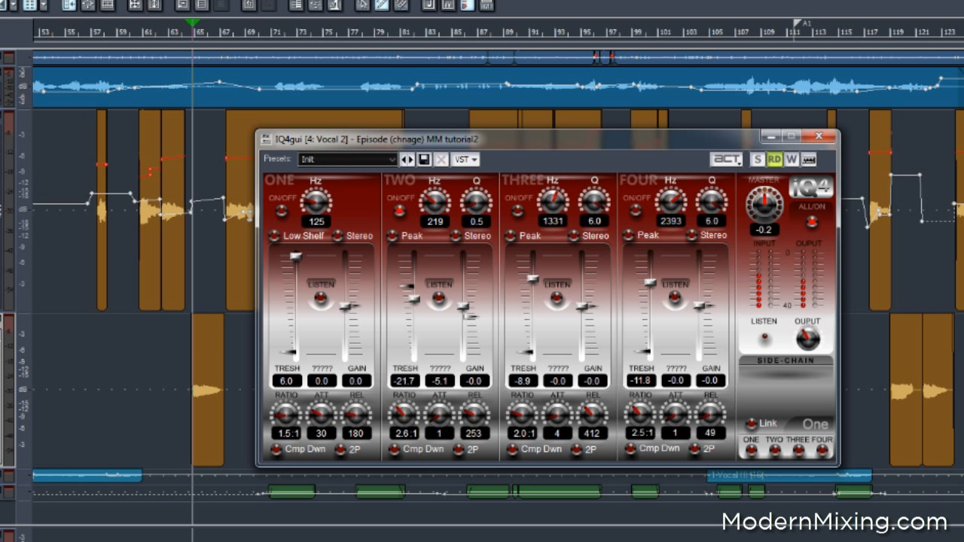
click(205, 390)
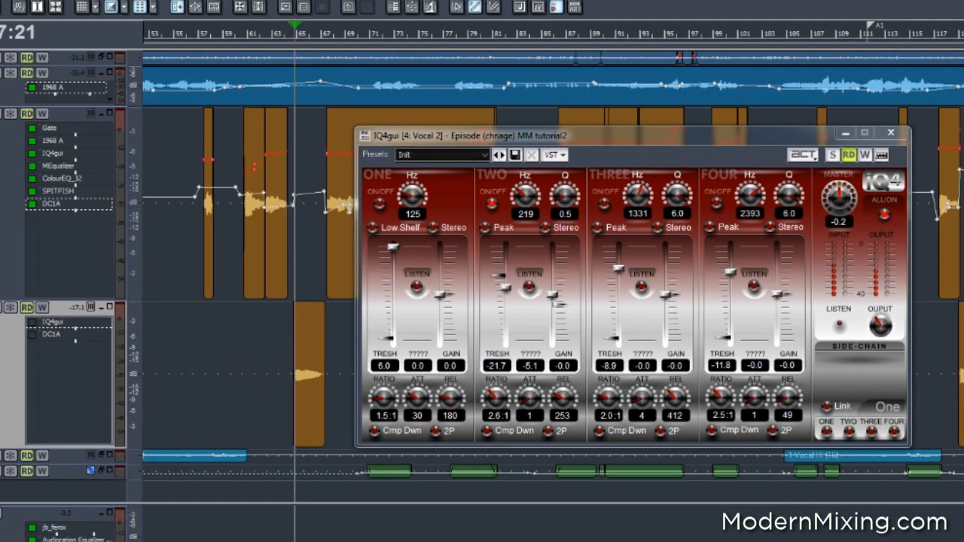
Step: Solo Vocal 2 and compare its playback with IQ4gui off and on, leaving the effect enabled
click(0, 307)
key(space)
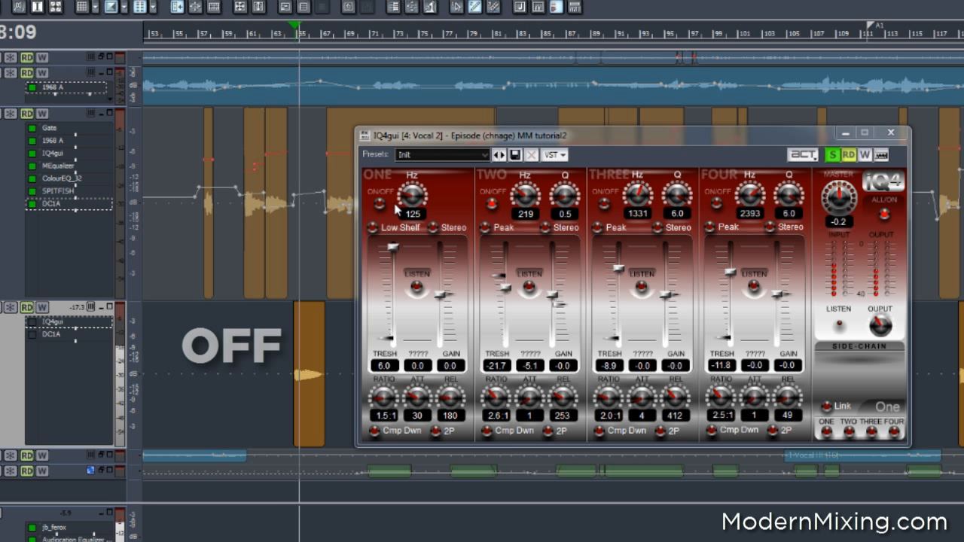
key(space)
click(32, 324)
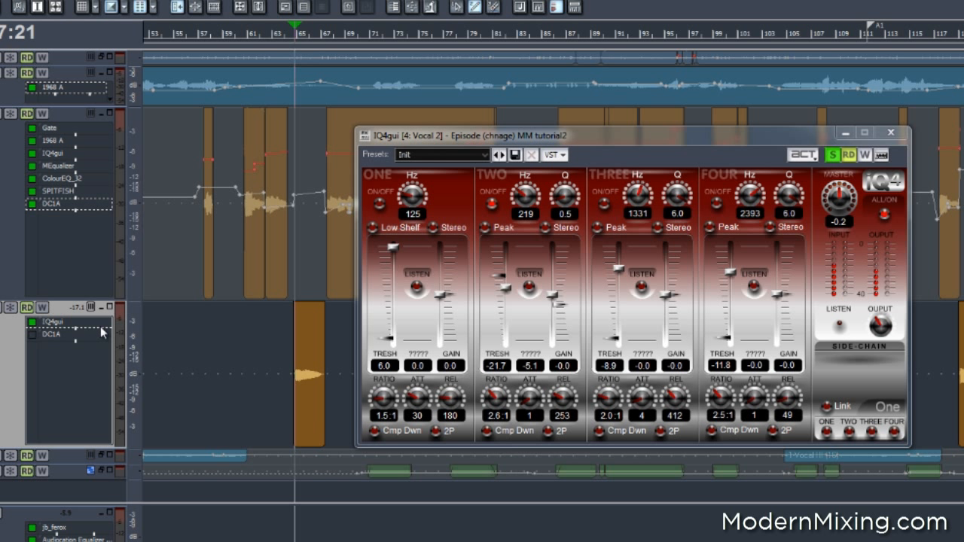
key(space)
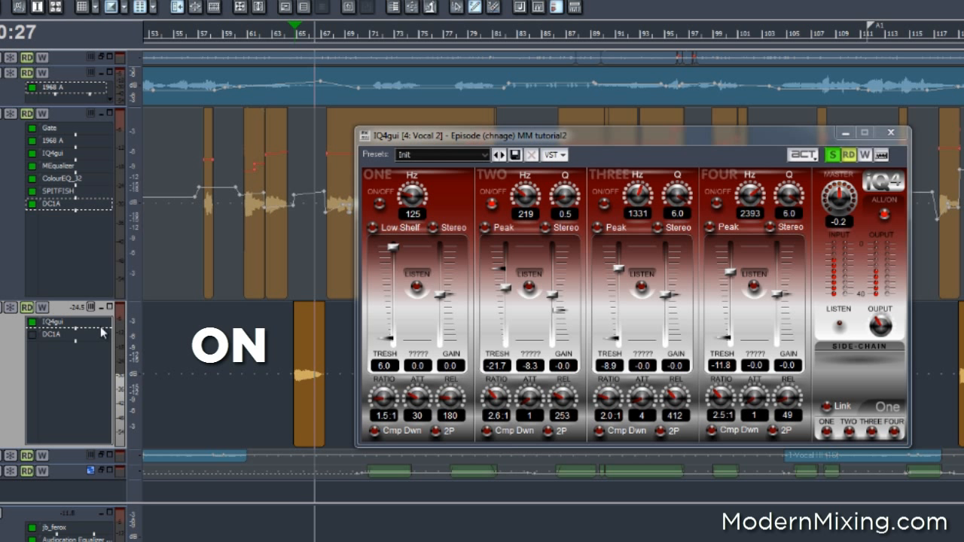
key(space)
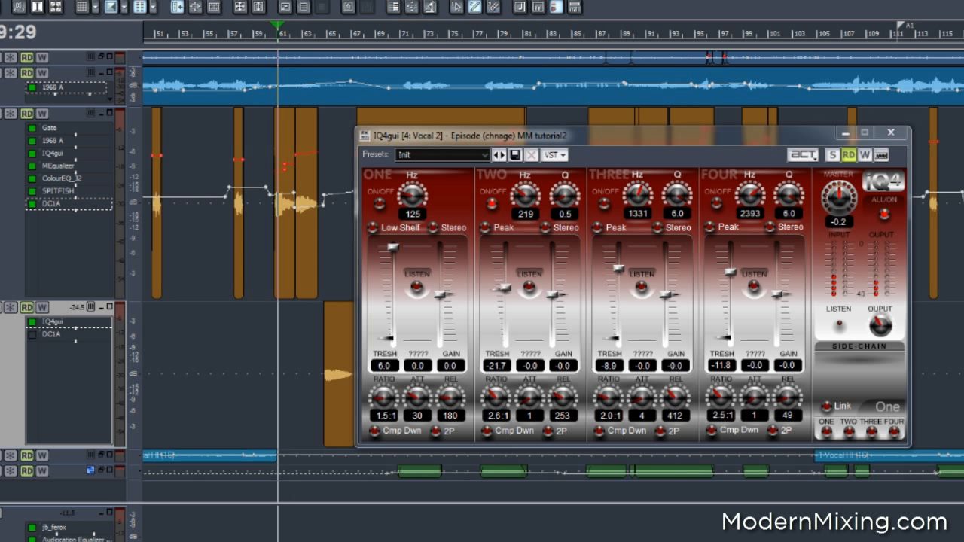
Step: Show the Console, move the IQ4gui window clear of the bus mute controls, and unmute the ROOM and WIDE buses
click(1, 2)
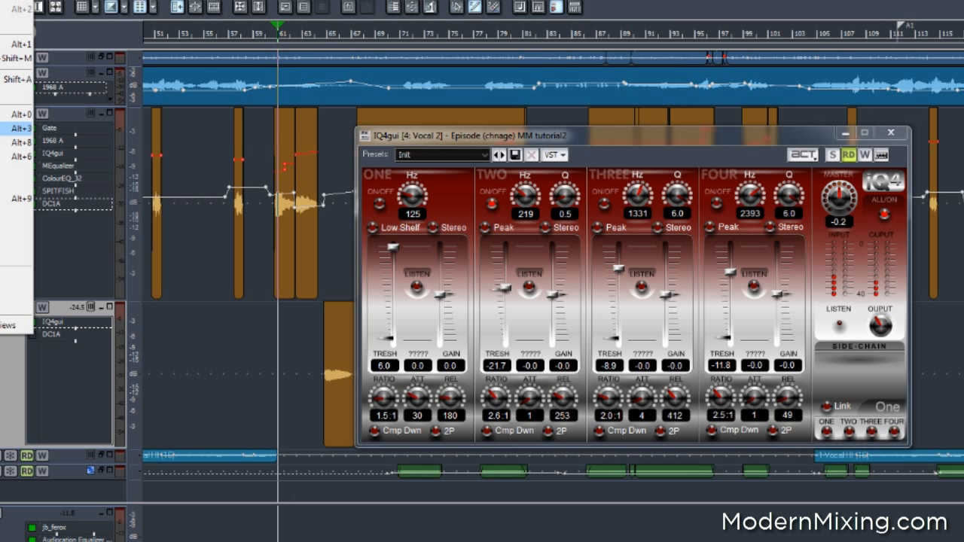
click(15, 129)
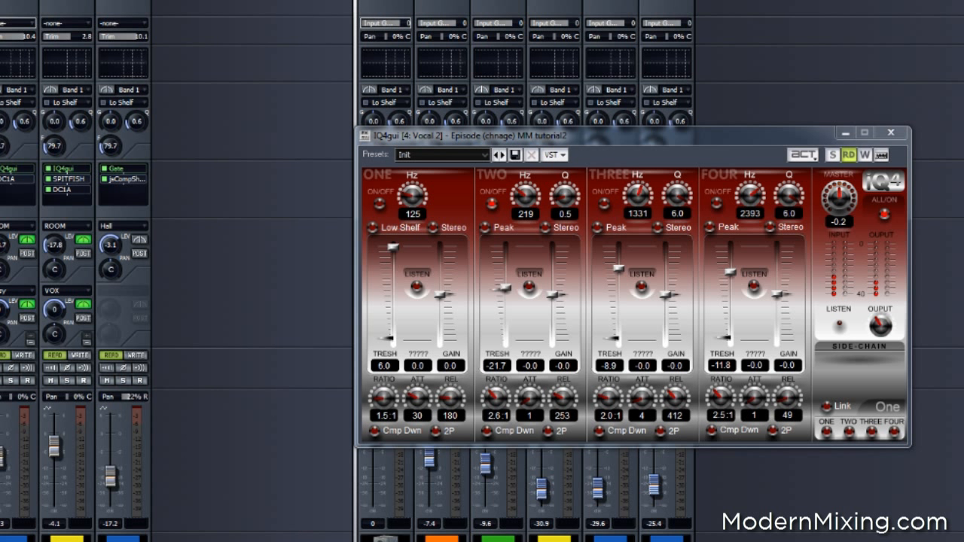
drag(679, 138, 663, 37)
click(426, 381)
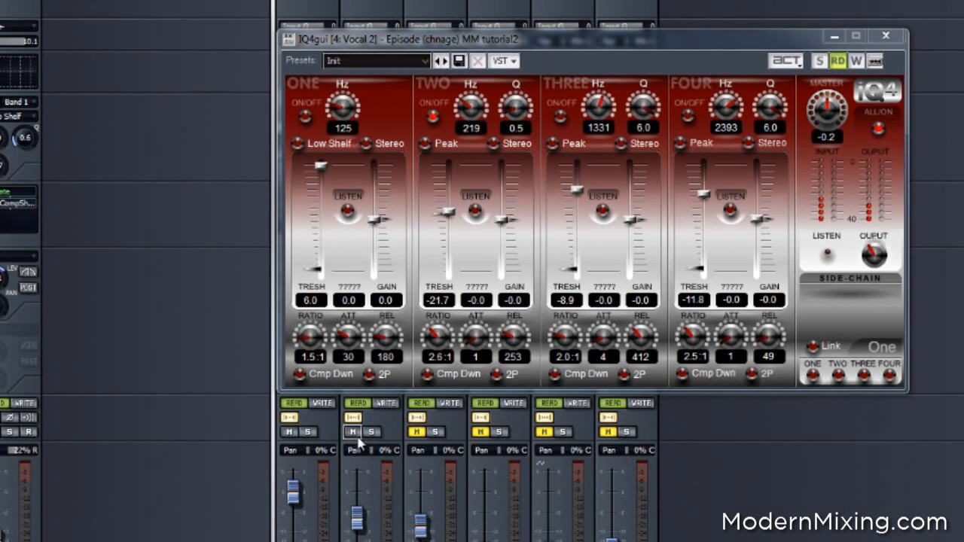
click(419, 433)
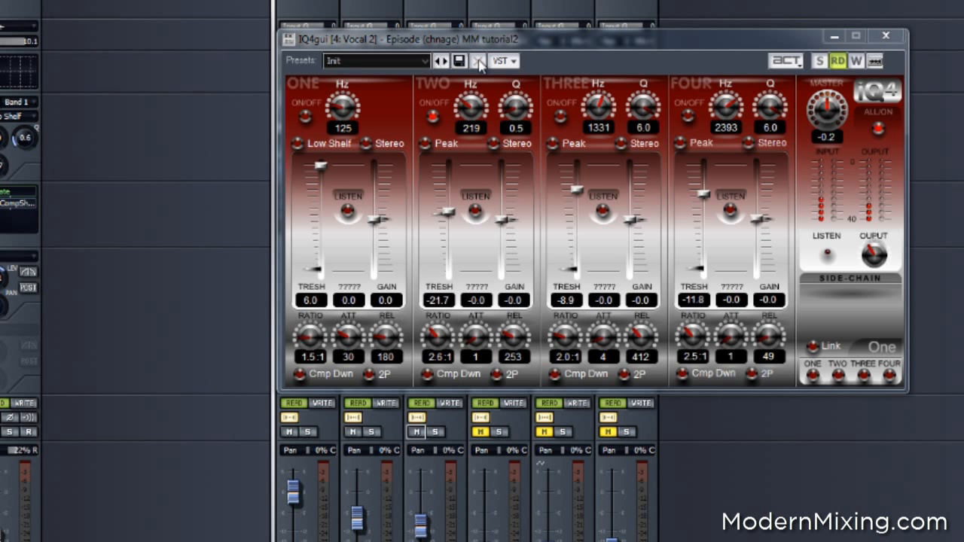
Step: Move the IQ4gui window lower and place the playback position just before the Vocal 2 clip
drag(480, 64, 492, 227)
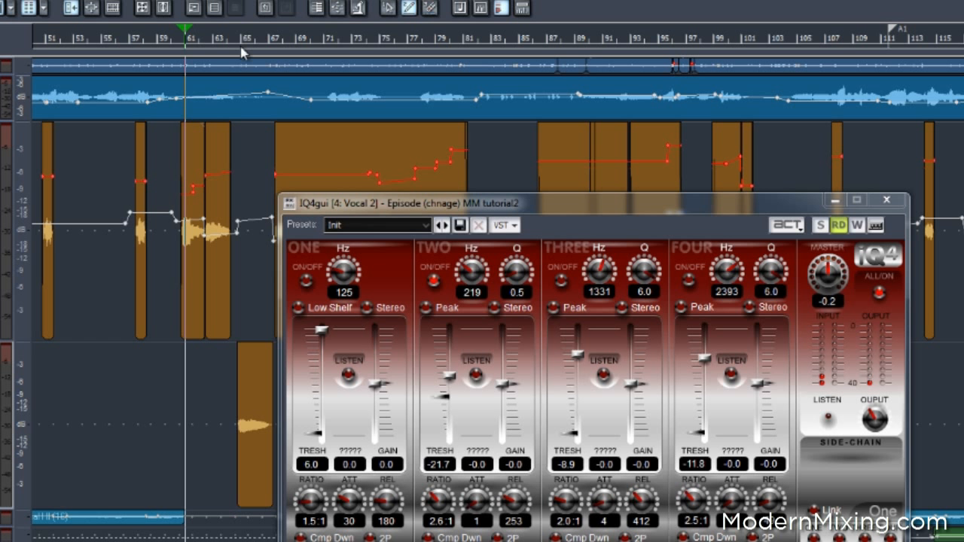
click(241, 47)
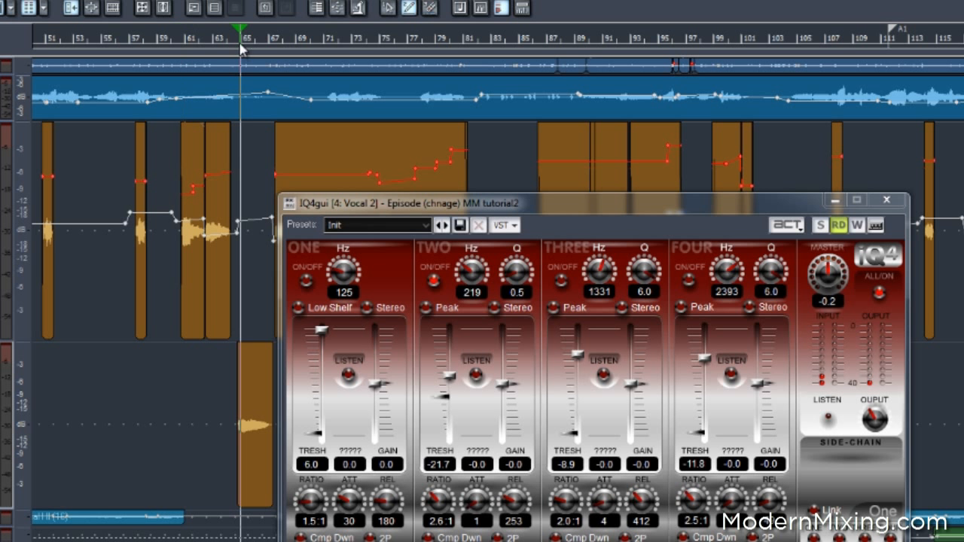
click(229, 44)
click(235, 43)
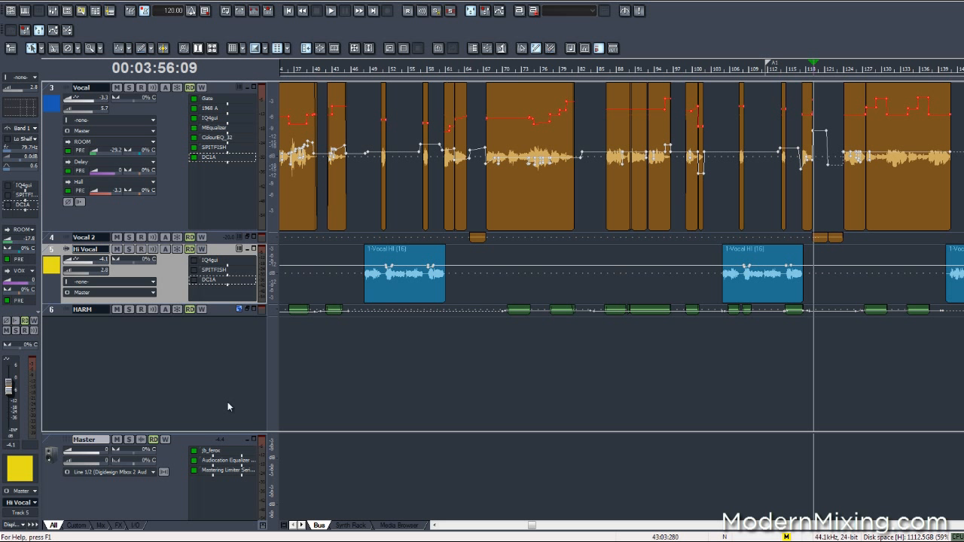
Step: Enlarge the Hi Vocal track, enable its IQ4gui effect and open the effect's window clear of the first clip
drag(242, 304, 234, 361)
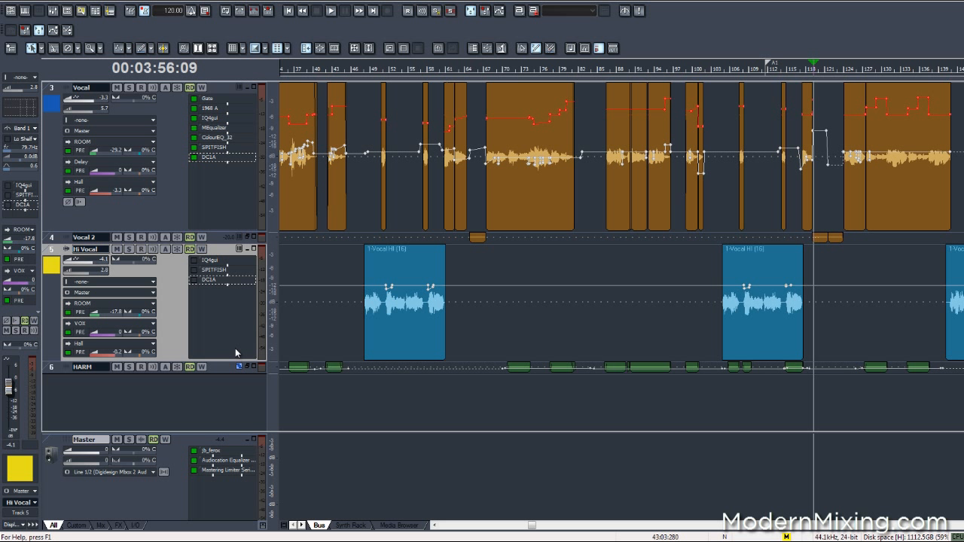
click(195, 261)
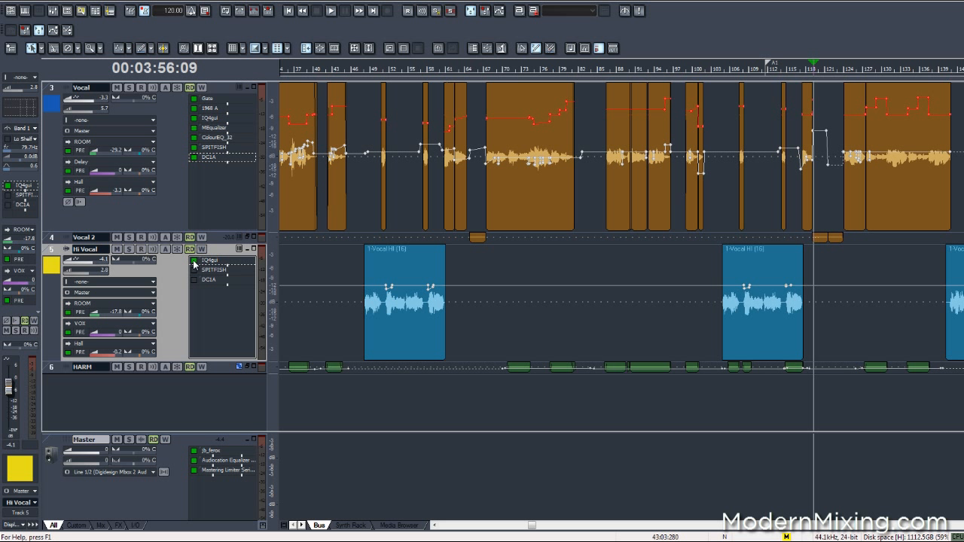
double_click(216, 264)
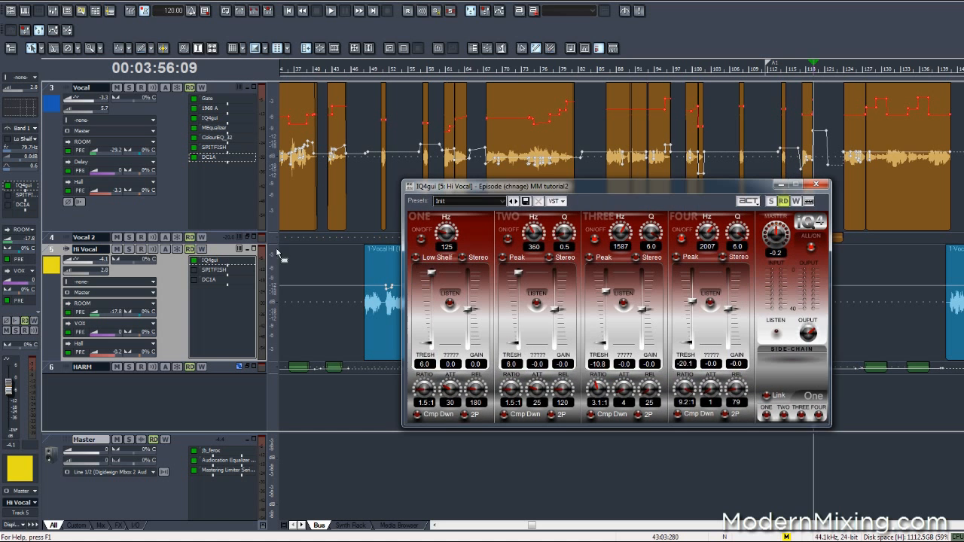
drag(639, 195, 793, 185)
Step: Bypass IQ4gui on the Hi Vocal track, solo the track and play from the start of its first visible clip
click(194, 260)
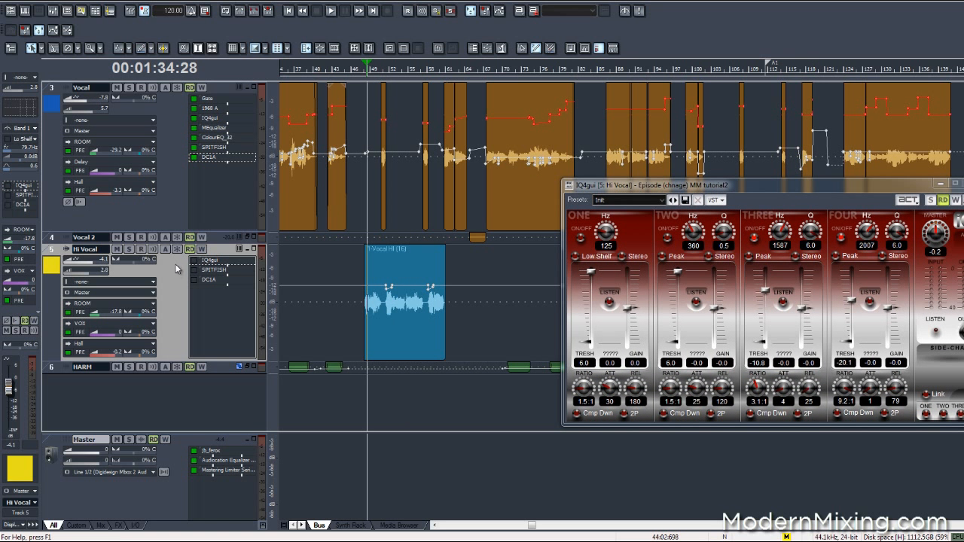
click(129, 249)
click(364, 71)
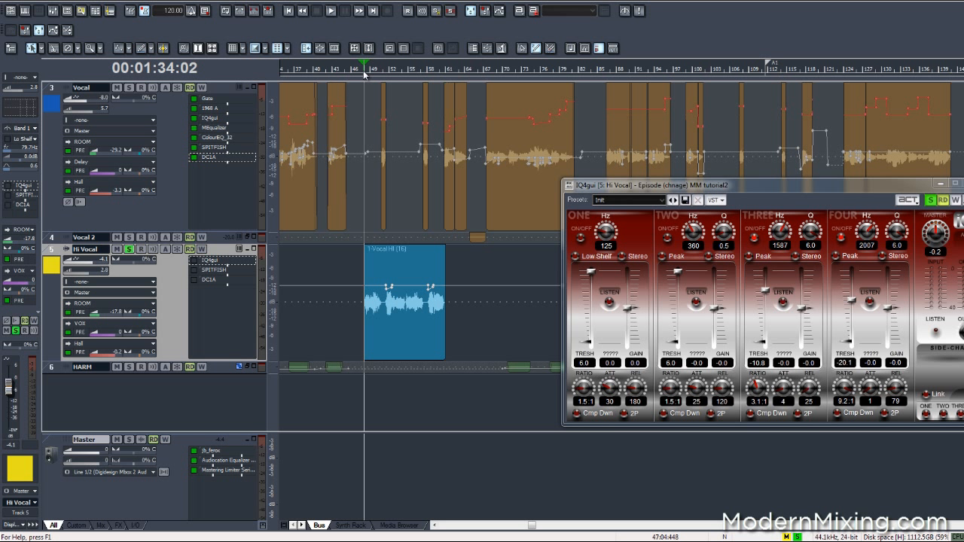
key(space)
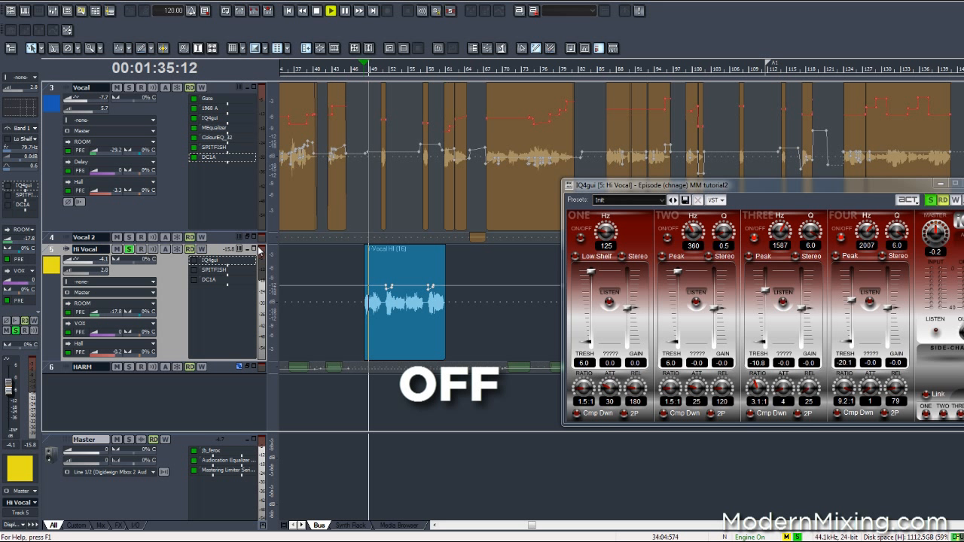
Step: Show the Console and mute the WIDE and ROOM buses
click(82, 10)
click(113, 149)
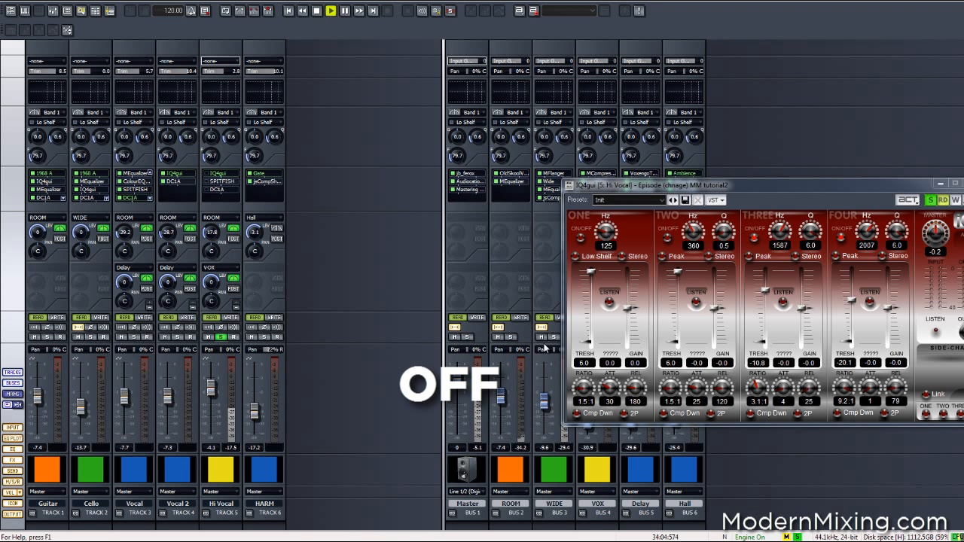
click(542, 337)
click(498, 337)
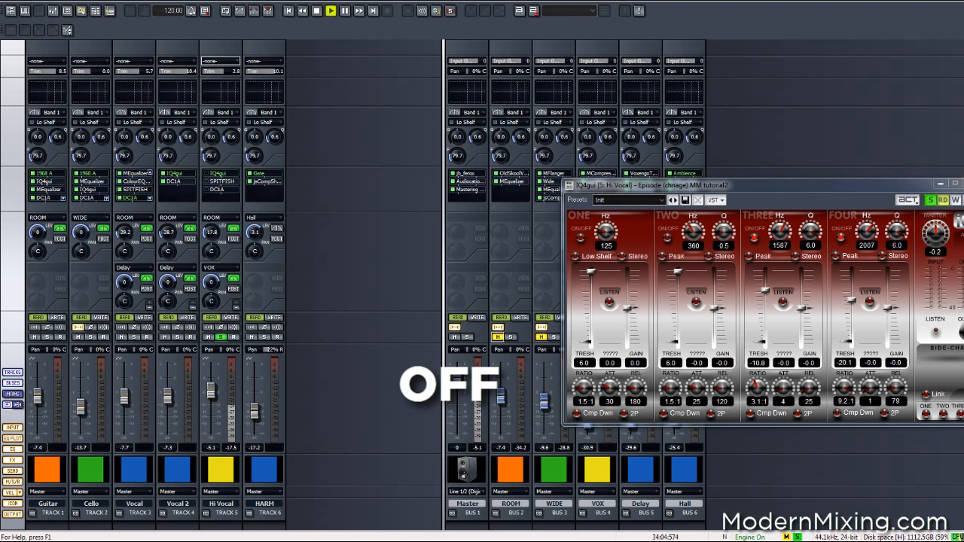
Step: Close the IQ4gui window and the Console, and stop playback
click(956, 183)
key(ctrl+F4)
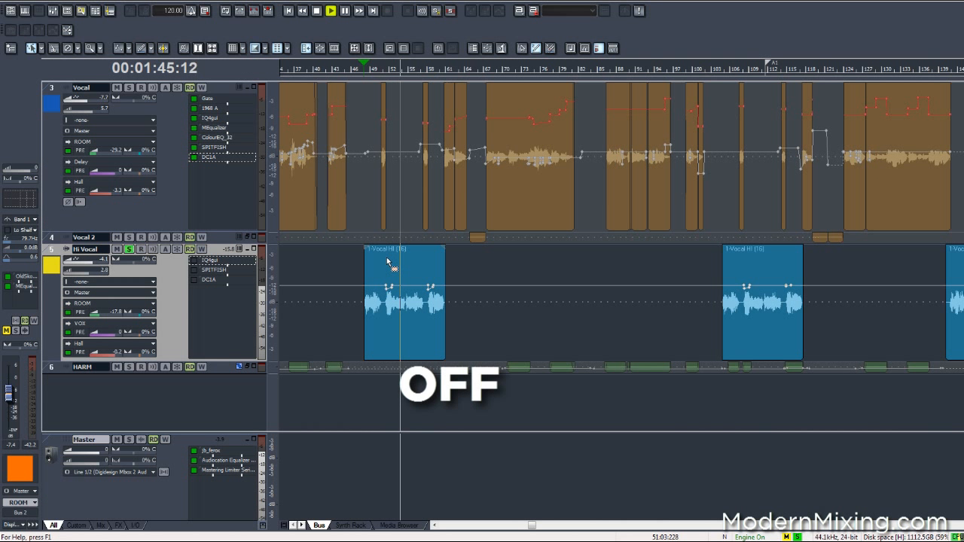
key(space)
Step: Return to the Console and open the Hi Vocal channel's IQ4gui, positioning its window between the tracks and the buses
click(89, 1)
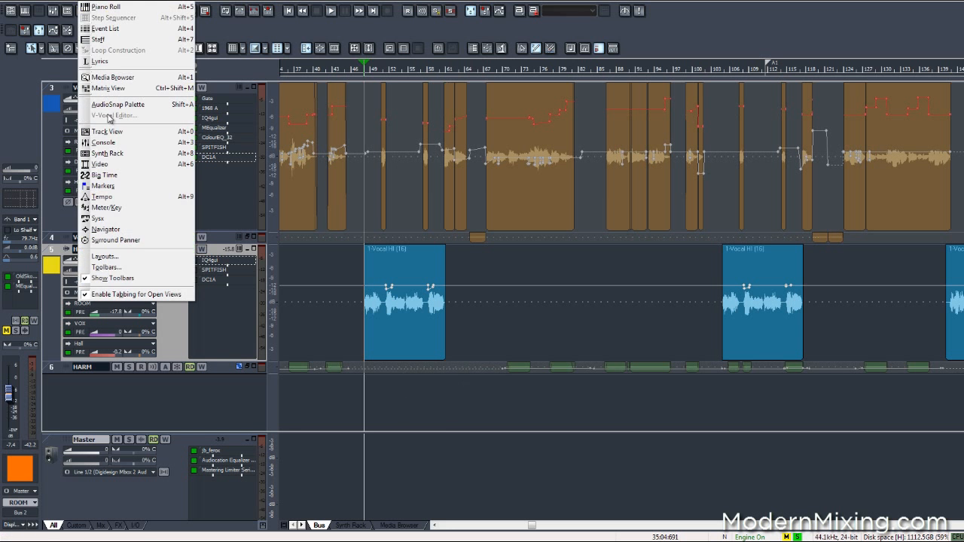
click(111, 142)
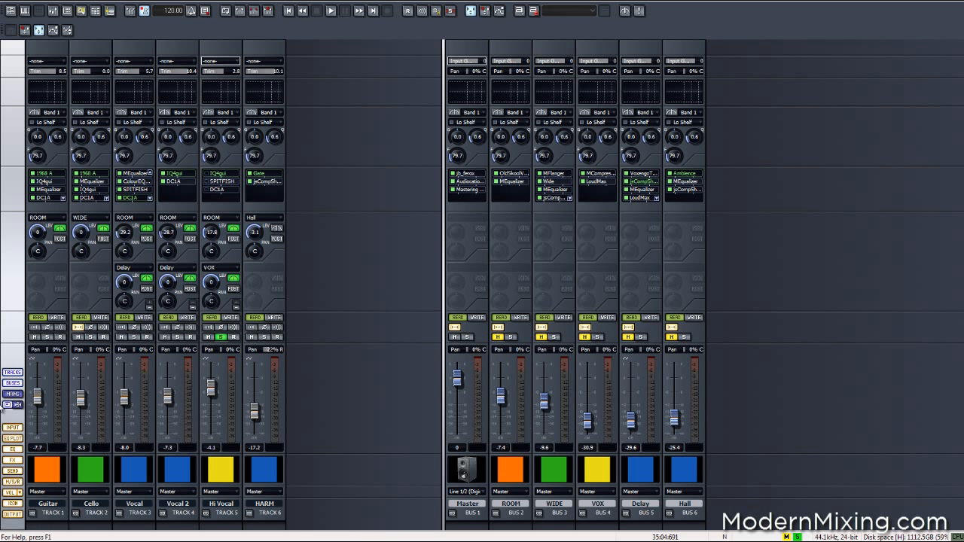
double_click(219, 175)
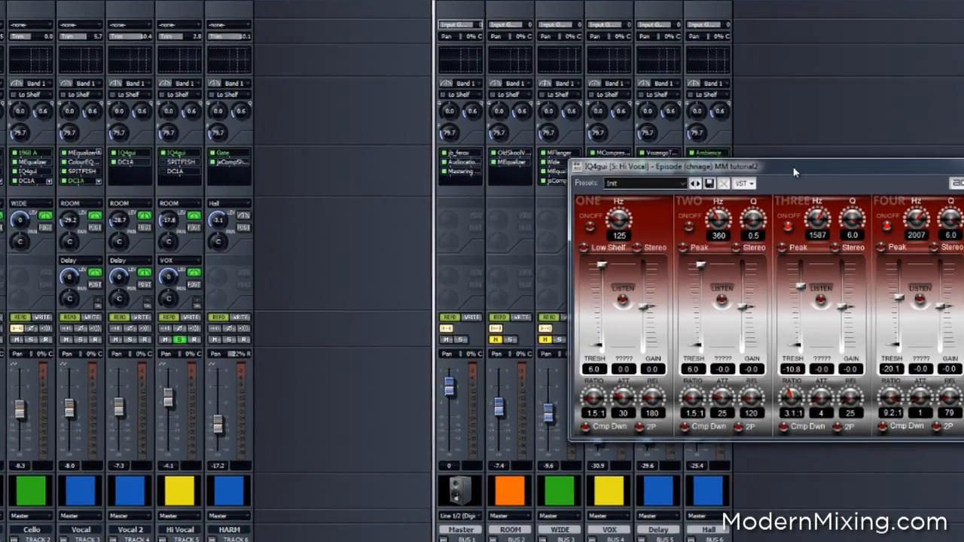
drag(768, 188, 498, 192)
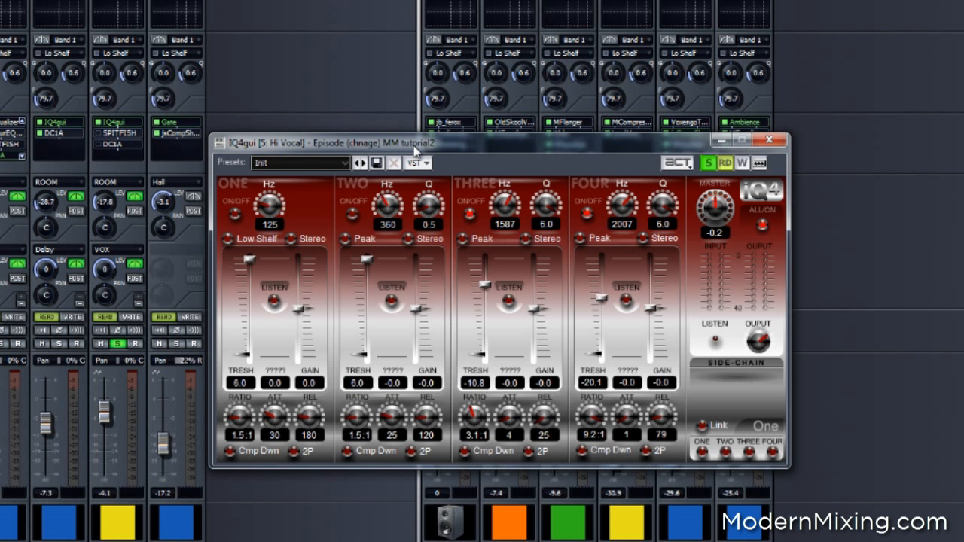
Step: Compare the Hi Vocal with IQ4gui off and on, leave it enabled and close its window
click(100, 125)
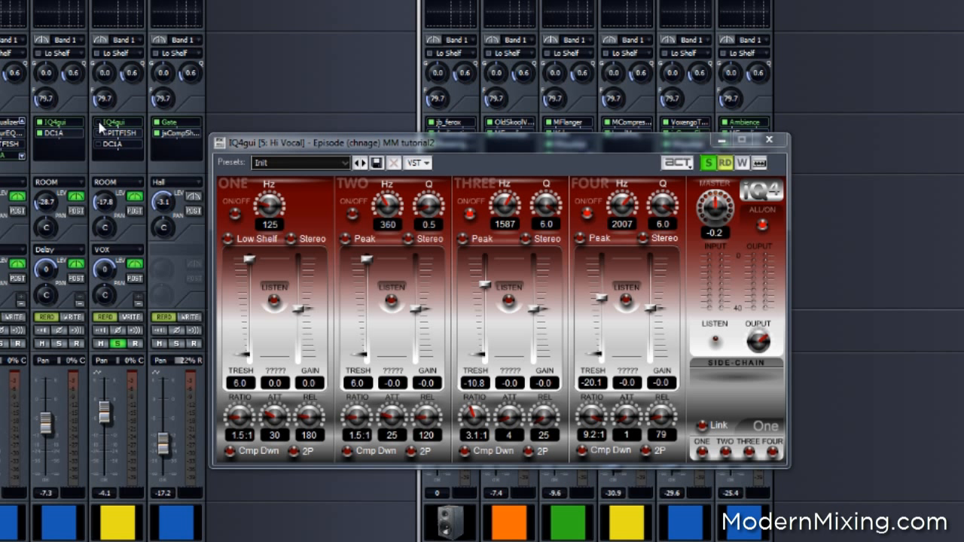
key(space)
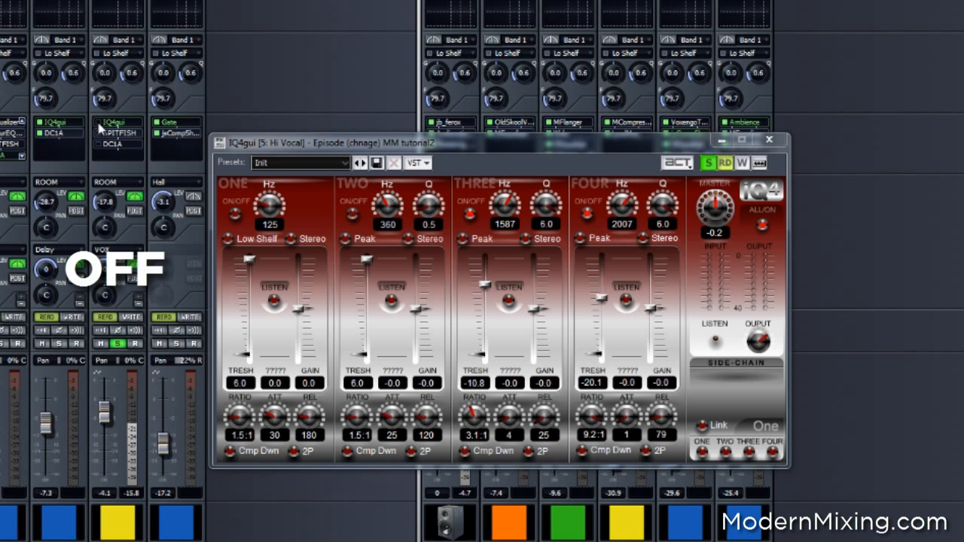
click(99, 122)
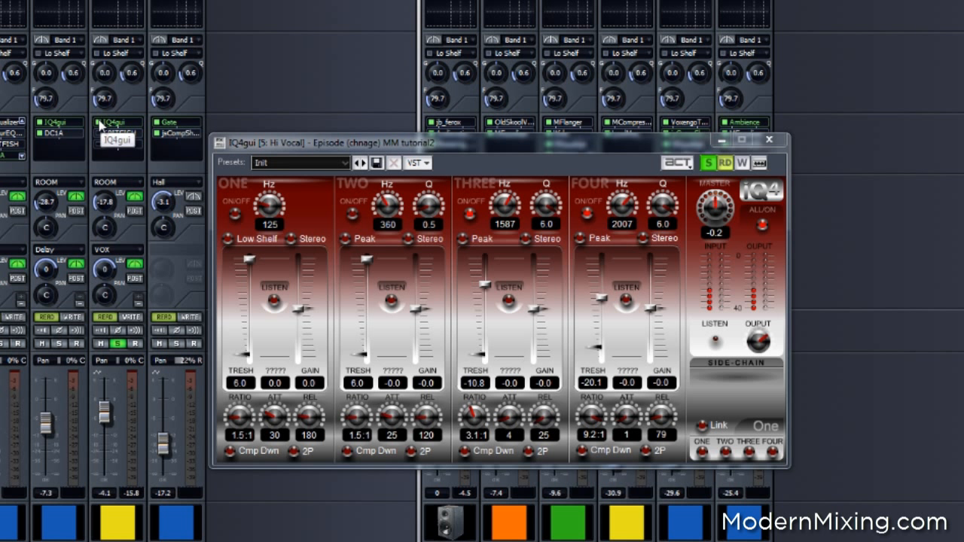
click(99, 123)
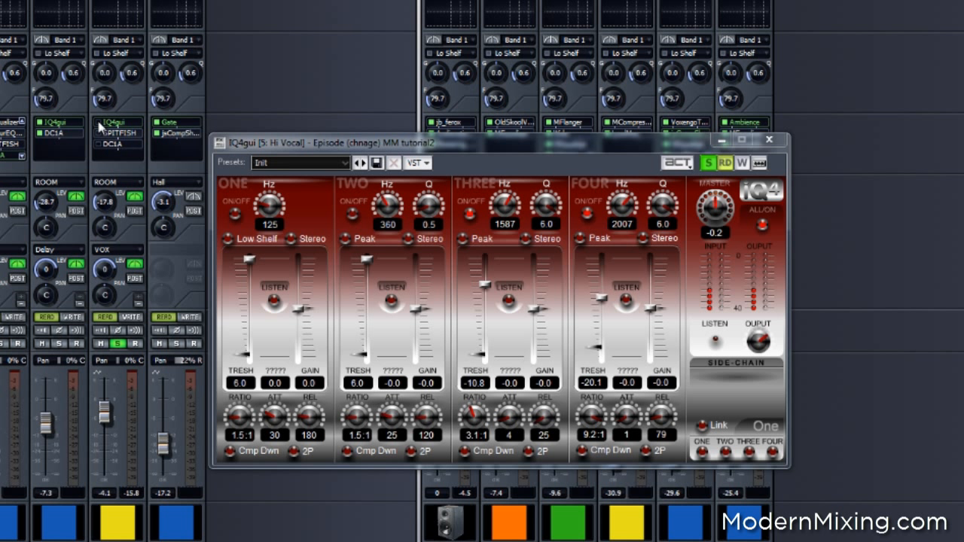
click(783, 145)
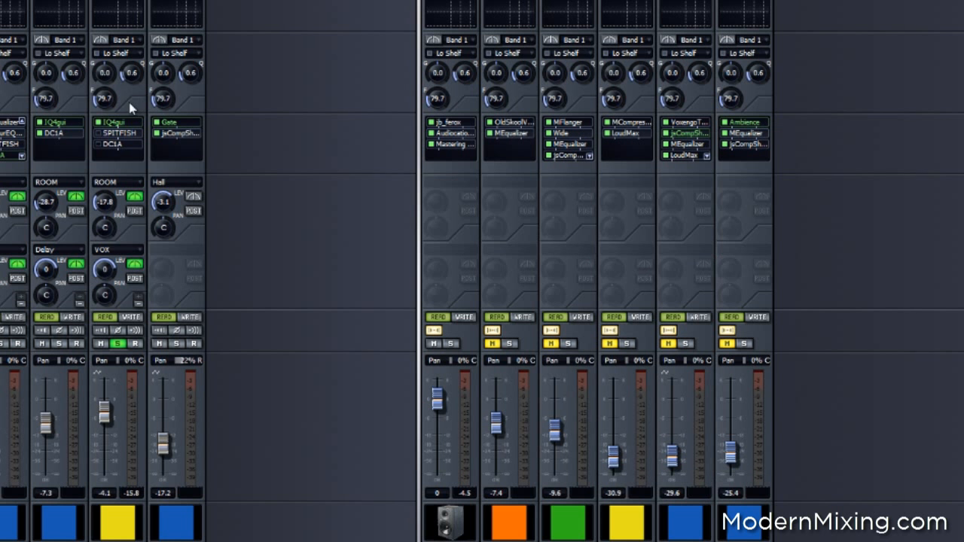
Step: Open the Hi Vocal's SPITFISH de-esser, enable it to compare off and on, and close its window
double_click(116, 134)
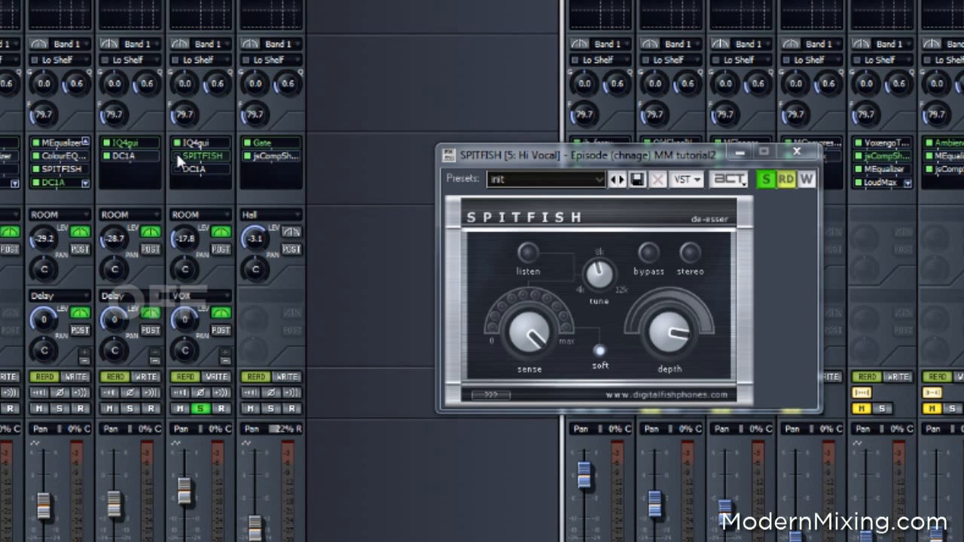
click(177, 155)
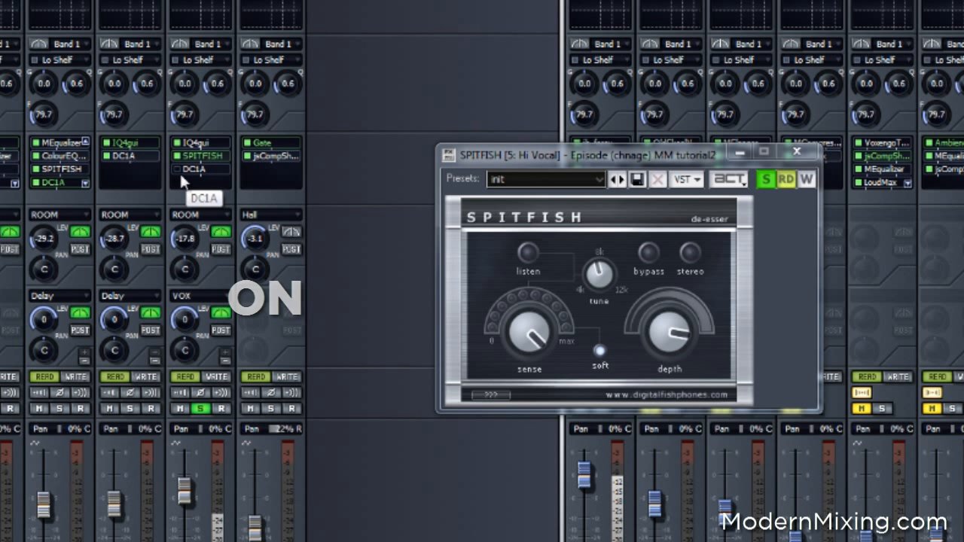
click(796, 153)
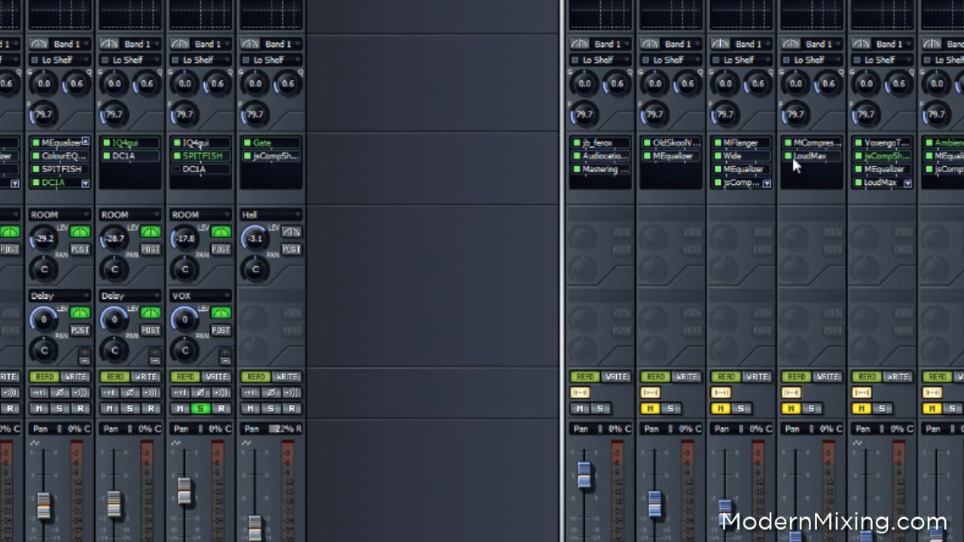
Step: Enable the Hi Vocal's DC1A compressor, open it, compare it off and on, and close its window
click(175, 170)
double_click(199, 169)
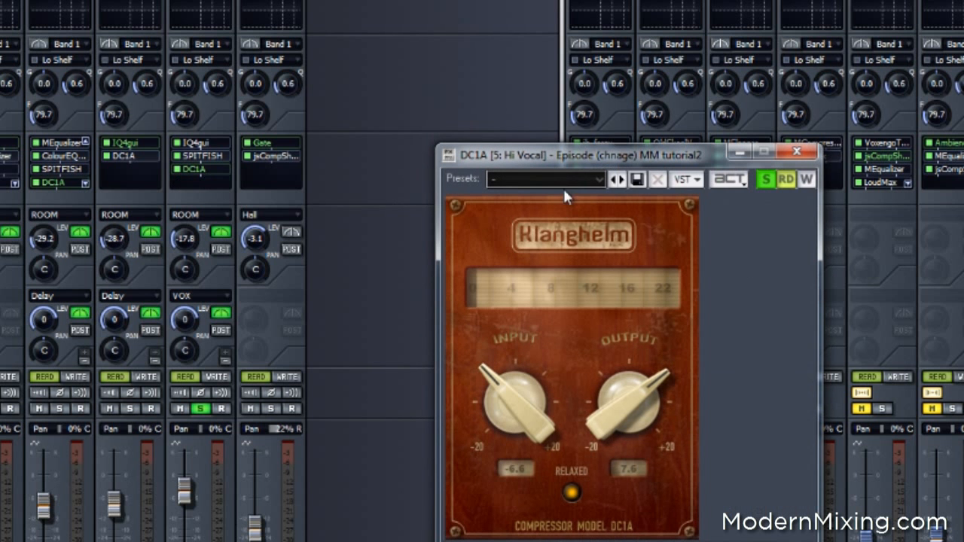
drag(565, 164, 424, 150)
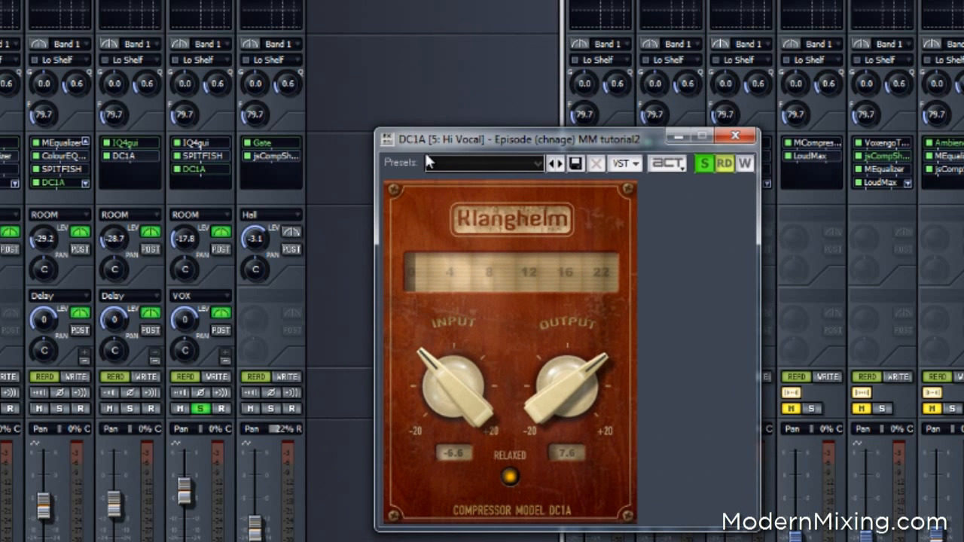
click(177, 169)
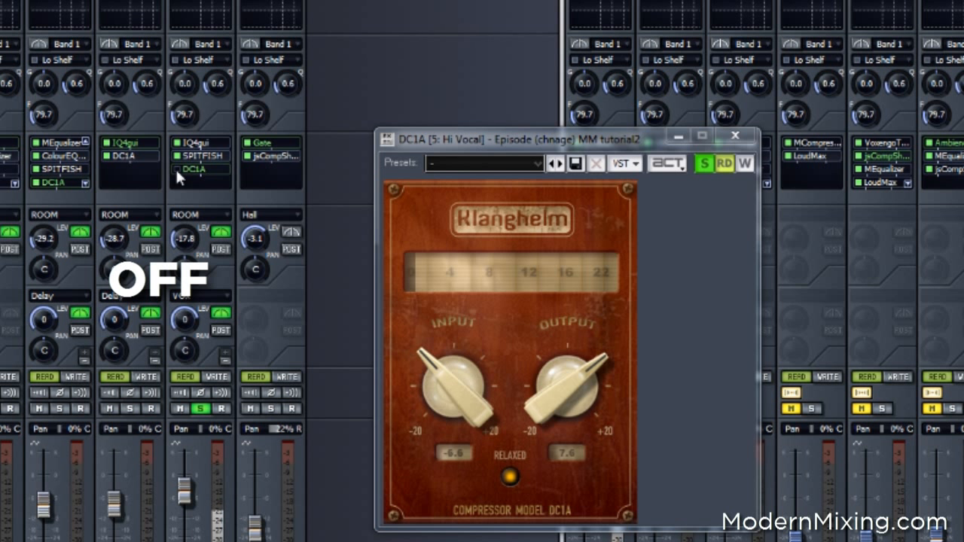
click(176, 168)
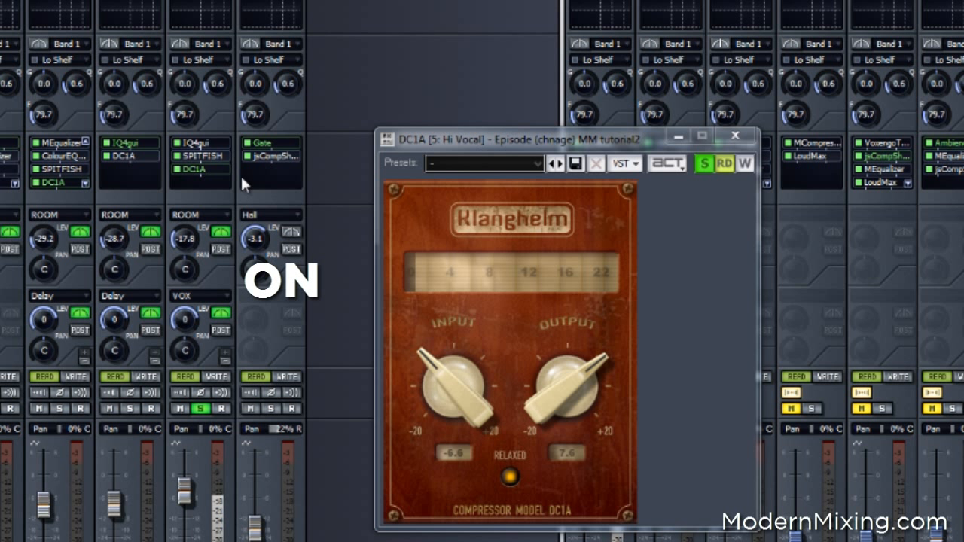
click(738, 135)
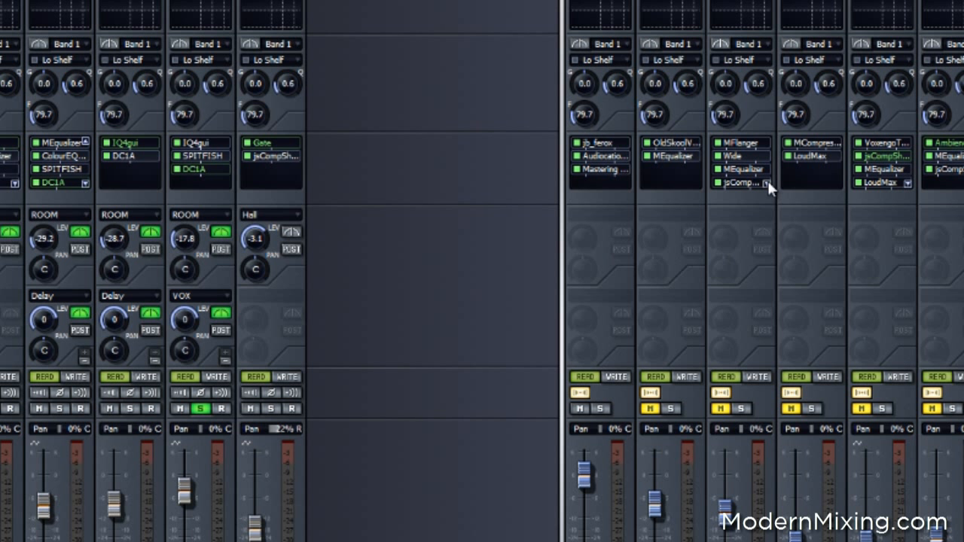
Step: Unmute the VOX bus and open its MCompressor, positioning the window beside the VOX bus strip
click(792, 409)
mouse_move(807, 490)
double_click(826, 144)
drag(702, 135, 486, 54)
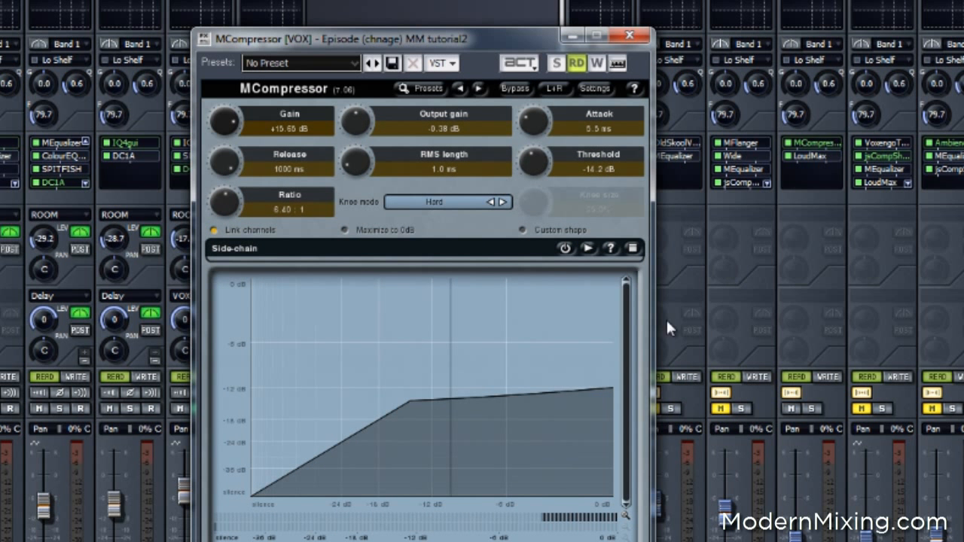
click(812, 408)
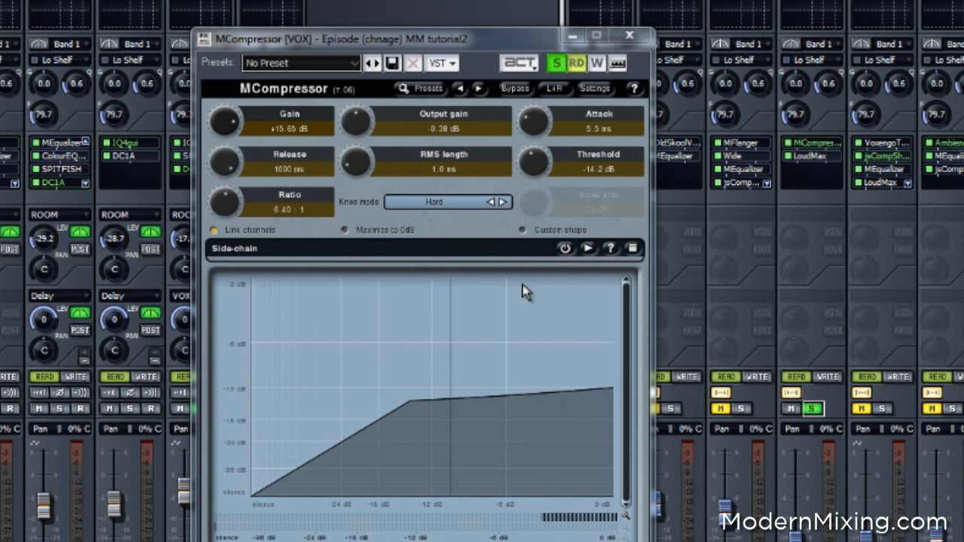
mouse_move(481, 39)
mouse_down()
mouse_move(486, 84)
mouse_move(495, 33)
mouse_up()
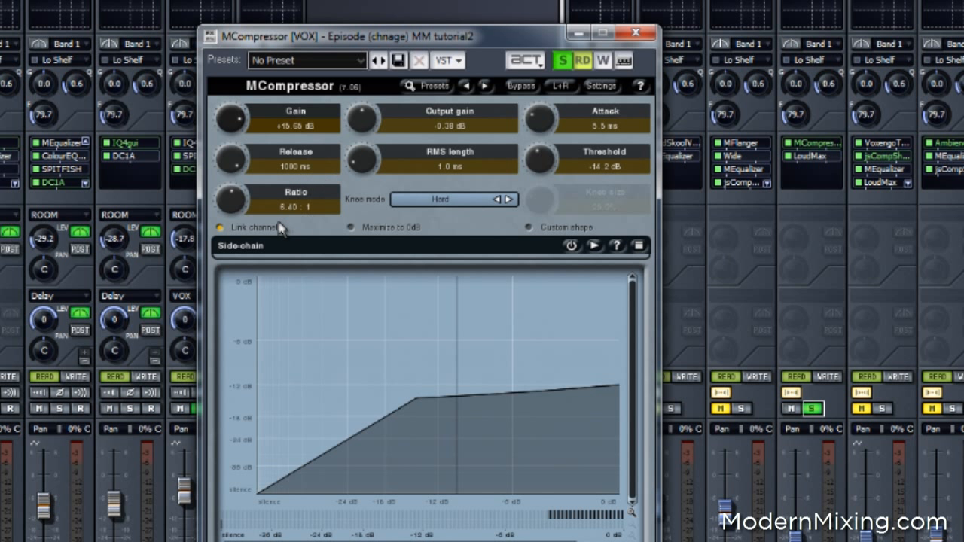
drag(487, 52, 413, 7)
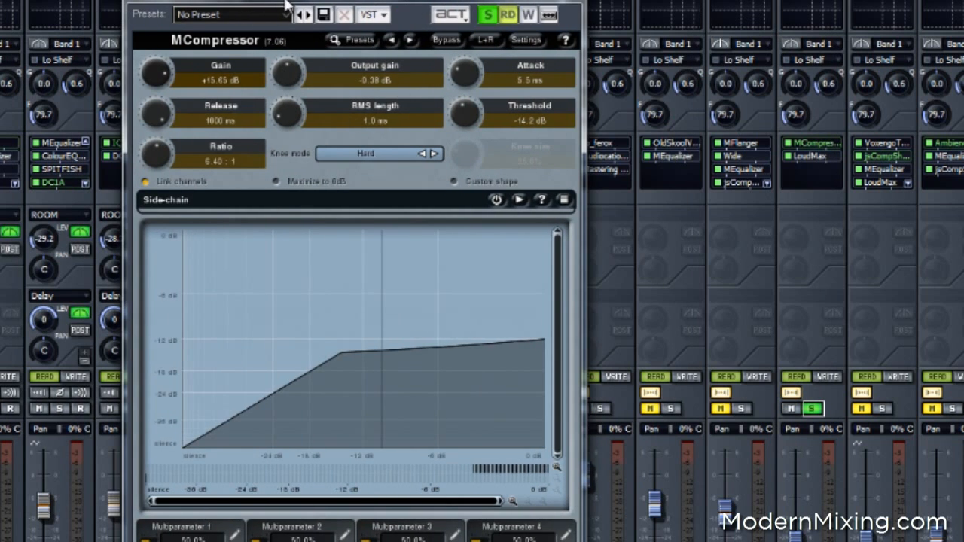
drag(291, 7, 458, 8)
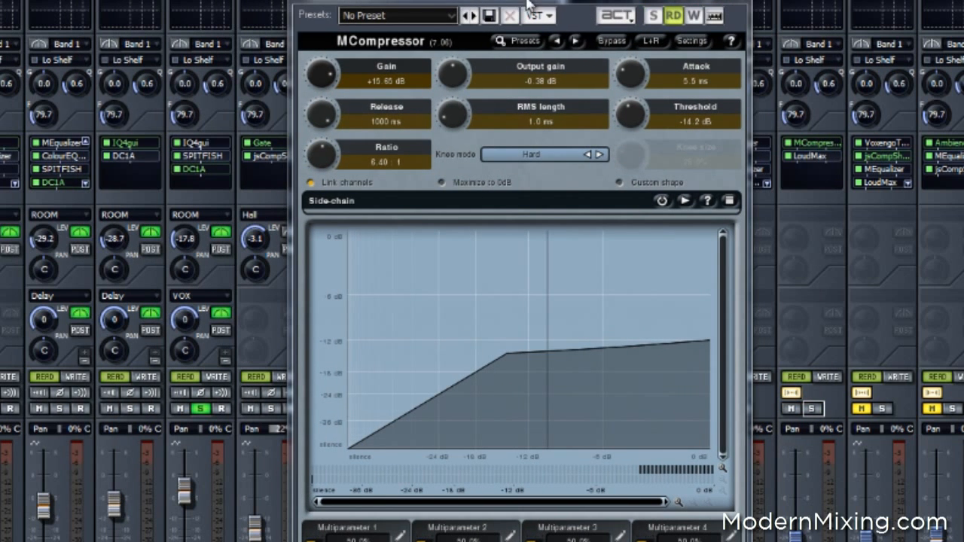
drag(526, 4, 454, 3)
Step: Compare the soloed Hi Vocal with the VOX bus muted and unmuted, moving the MCompressor window clear of the VOX strip
click(791, 411)
drag(532, 3, 963, 72)
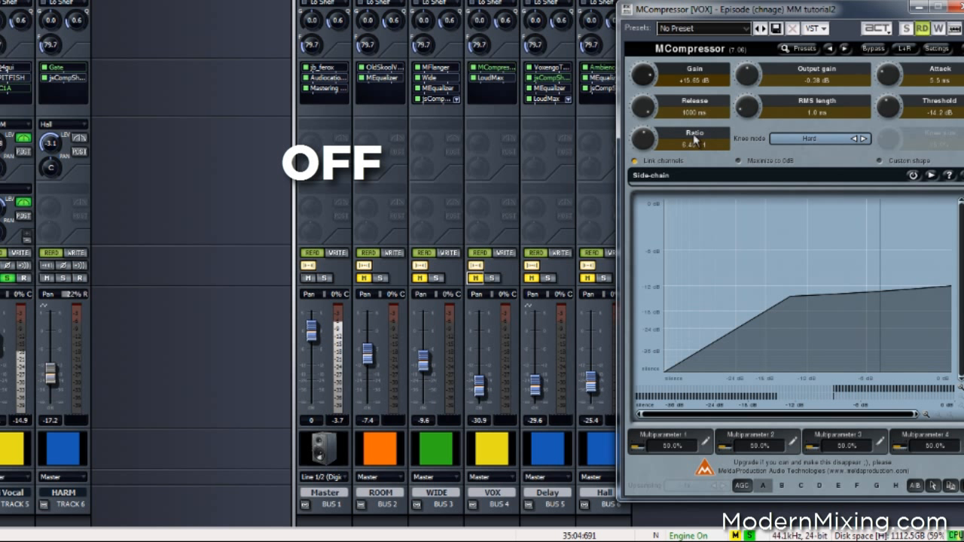
click(477, 278)
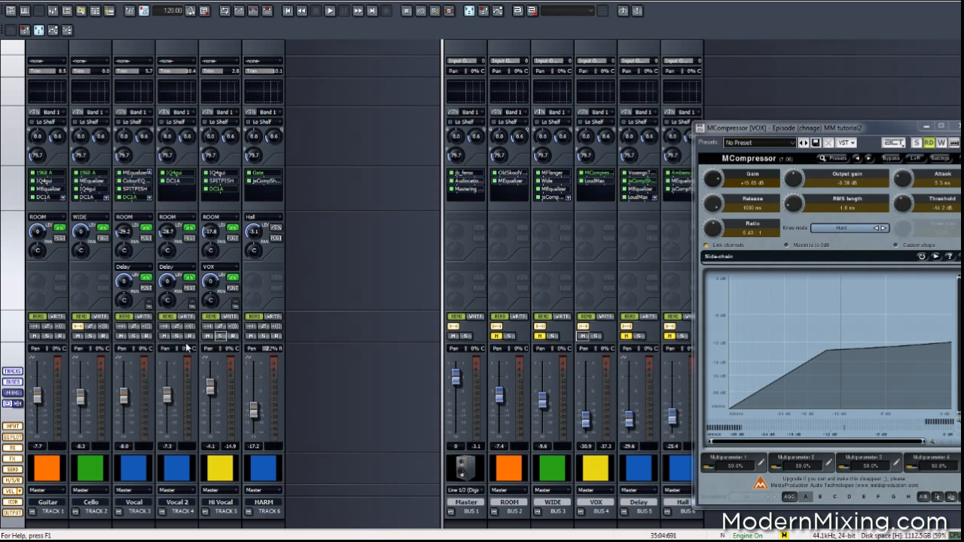
Step: Play the full mix with the WIDE and ROOM buses unmuted, all Hi Vocal effects bypassed and the VOX bus muted
click(540, 337)
click(496, 336)
click(206, 173)
click(206, 181)
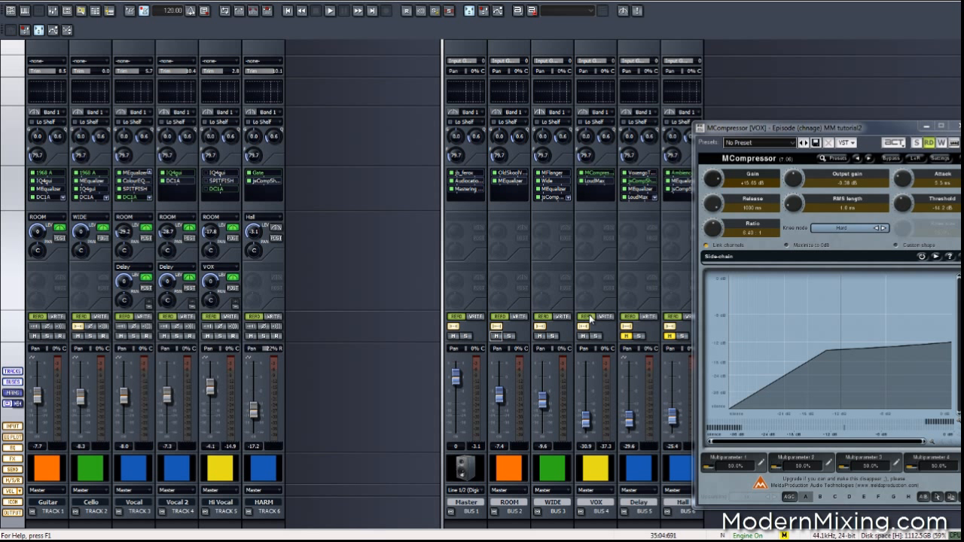
click(584, 337)
key(space)
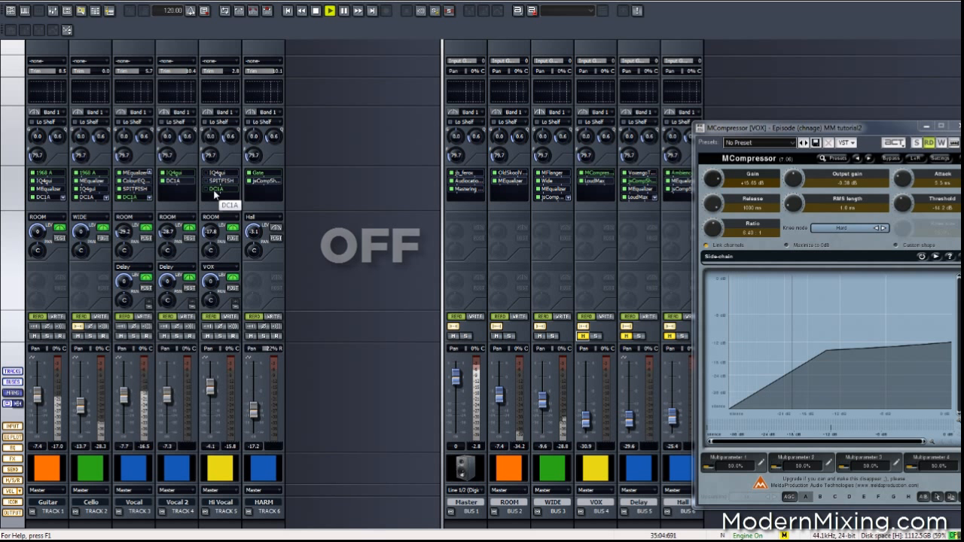
key(space)
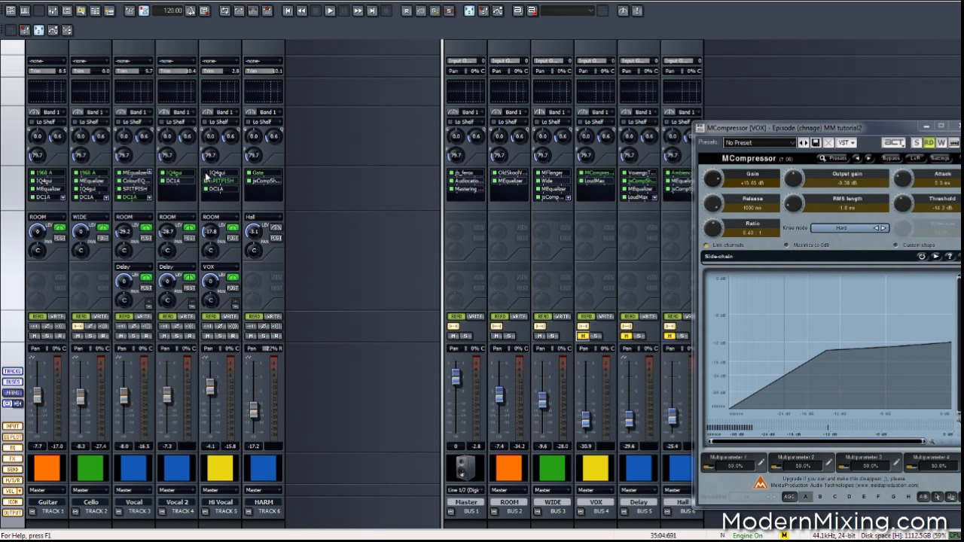
Step: Replay the full mix with the Hi Vocal effects and VOX bus back on, and close the MCompressor window
click(584, 336)
key(space)
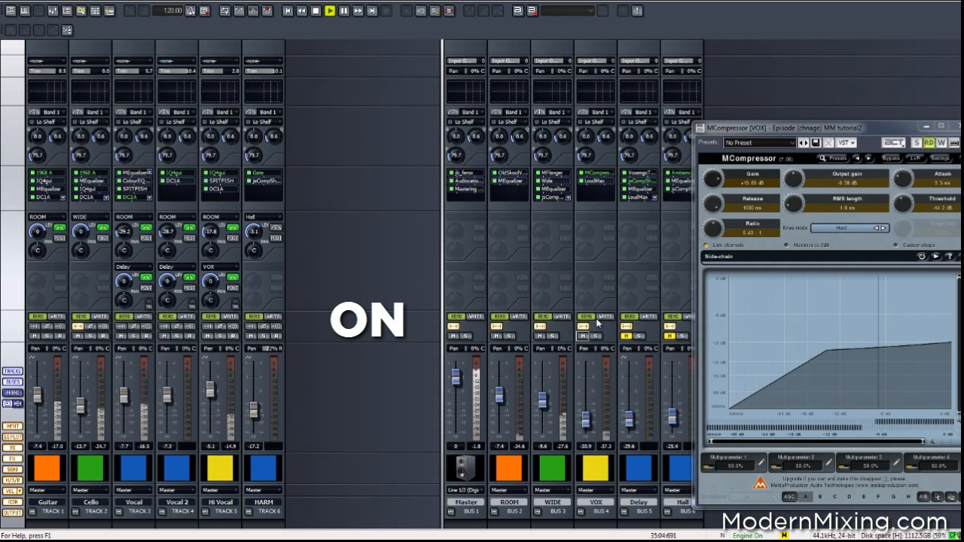
key(space)
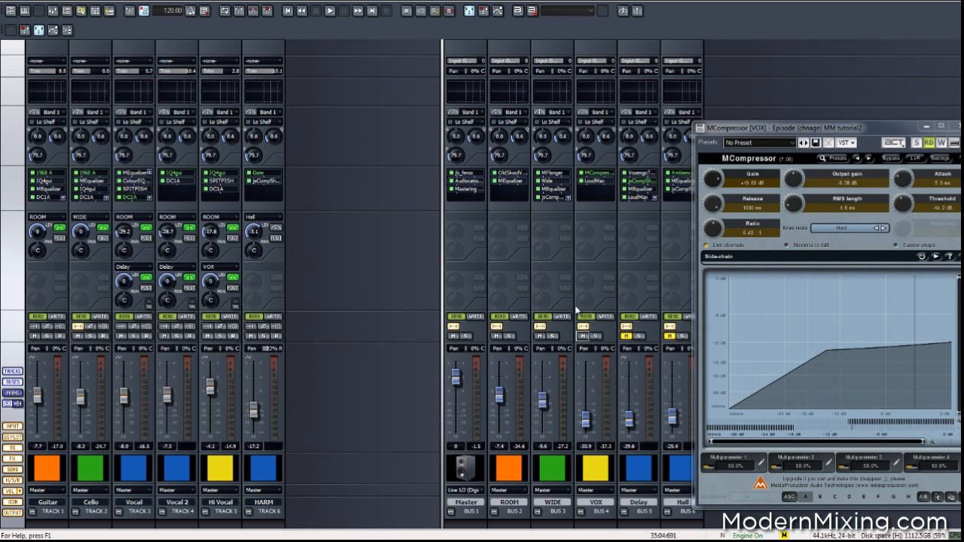
click(954, 126)
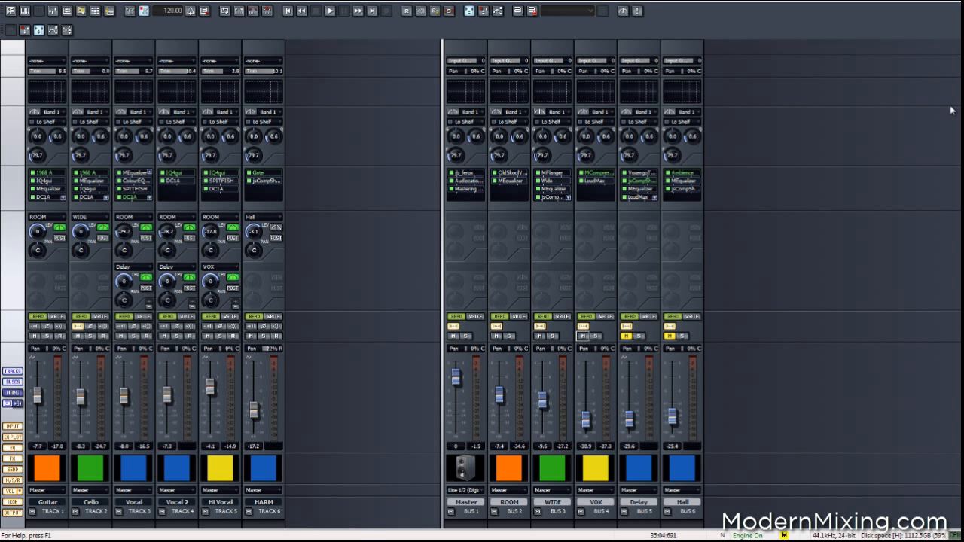
Step: Open the HARM channel's Sonitus Gate from the Console, review its settings and close its window
key(ctrl+Tab)
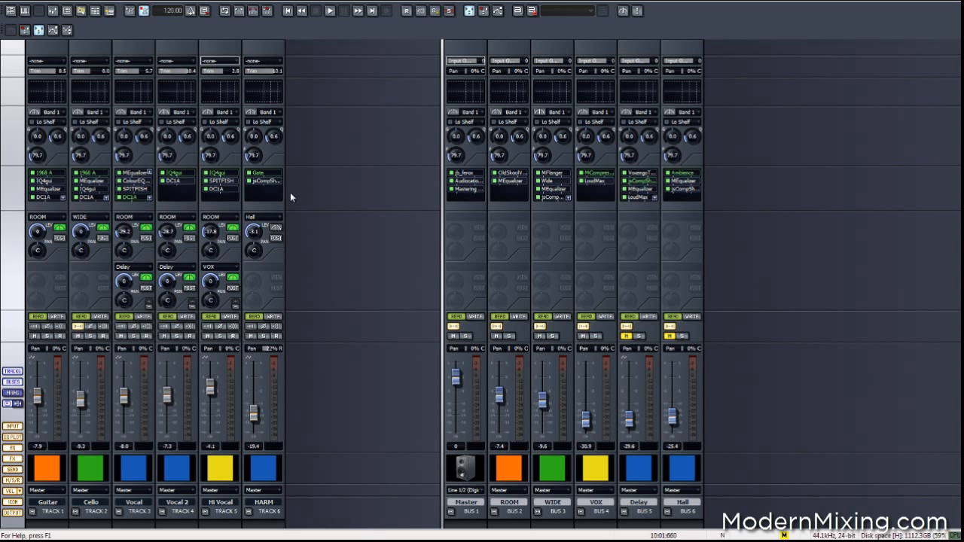
double_click(263, 174)
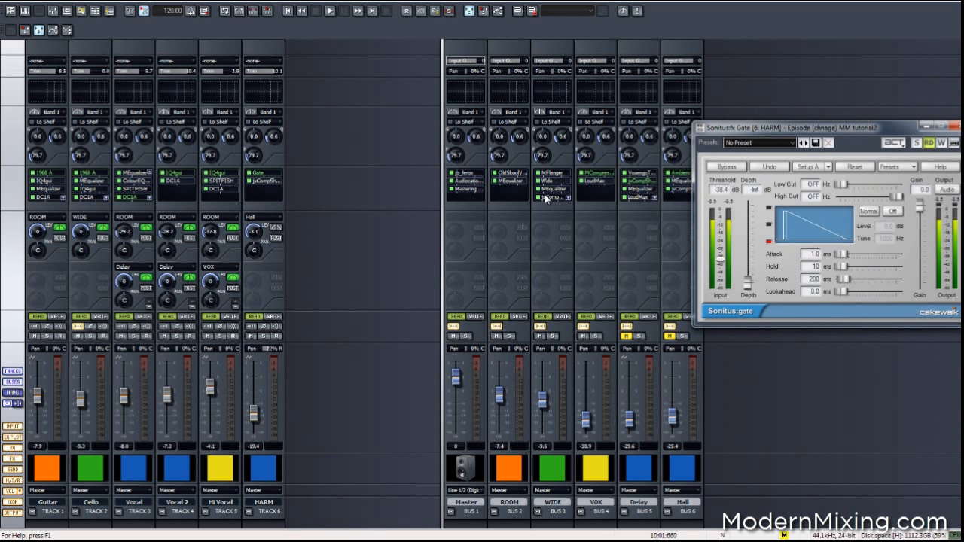
drag(889, 134, 522, 181)
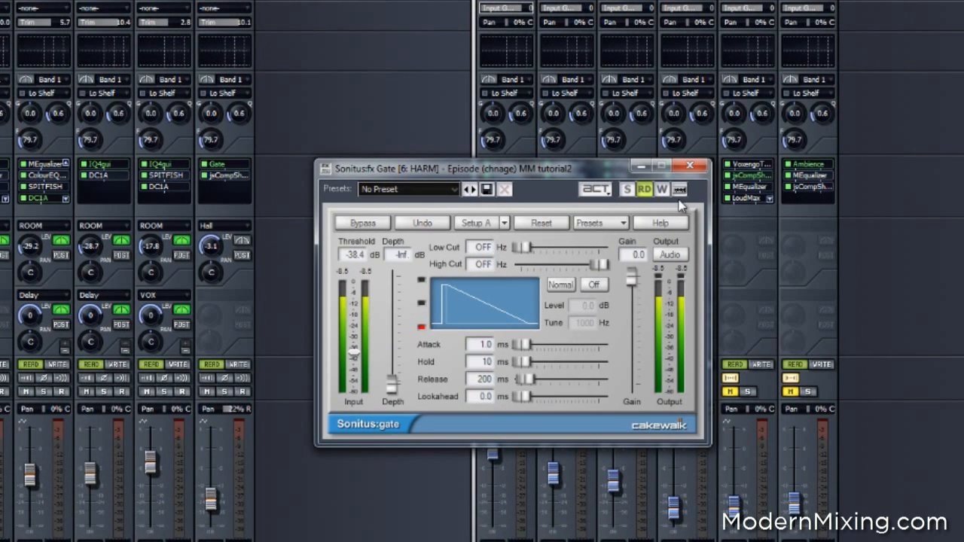
click(690, 165)
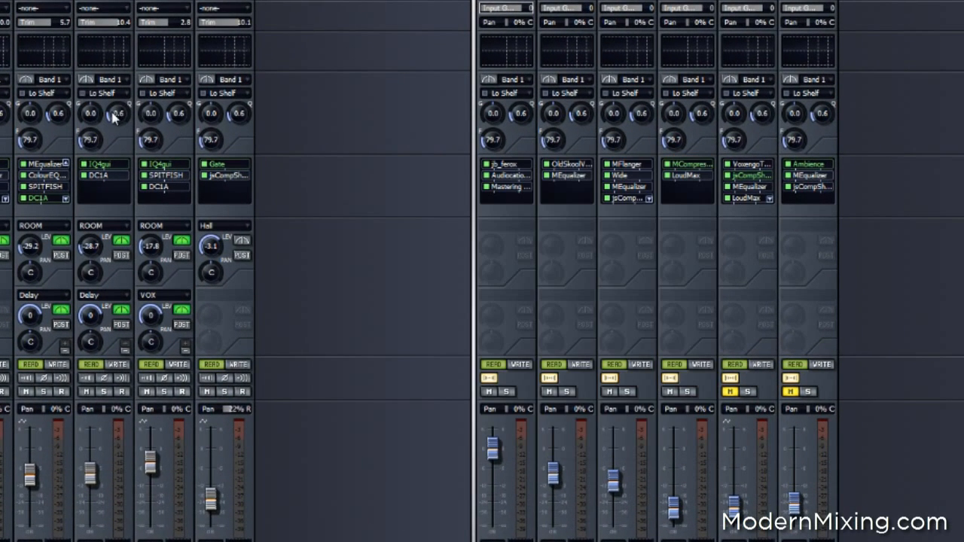
Step: Open the HARM channel's jsCompShaper, bypass it and solo the channel, moving the plug-in window away from the buses
double_click(230, 176)
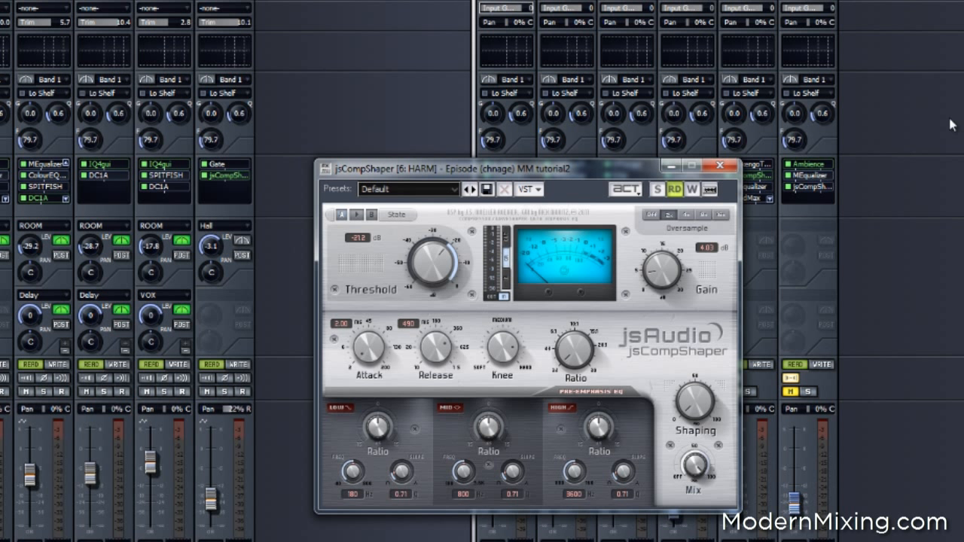
click(210, 177)
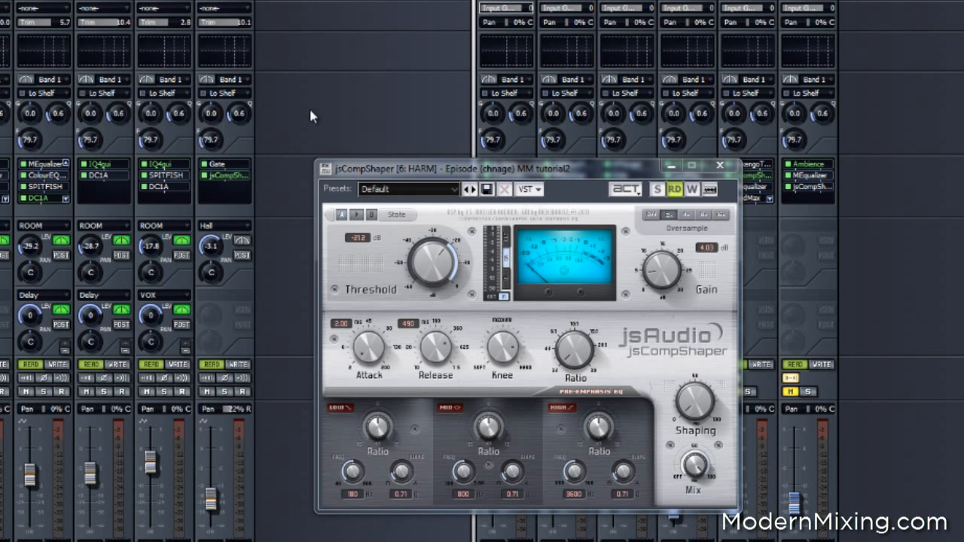
click(224, 392)
drag(608, 168, 321, 106)
Step: Mute the ROOM, WIDE and VOX buses
click(549, 393)
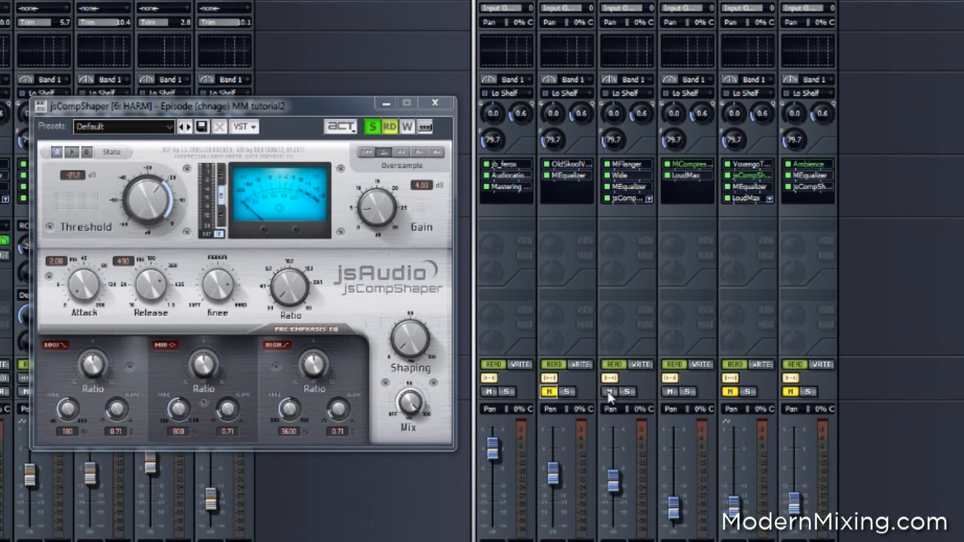
click(609, 393)
click(670, 392)
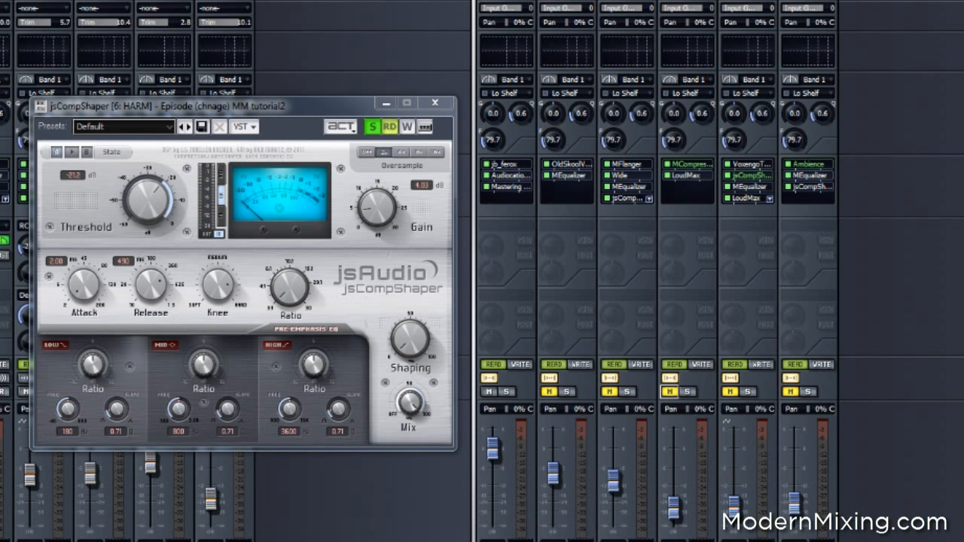
Step: Switch to the track view and place the playhead at HARM's first clip, keeping the jsCompShaper window off the HARM plug-in list
key(d)
drag(354, 109, 802, 139)
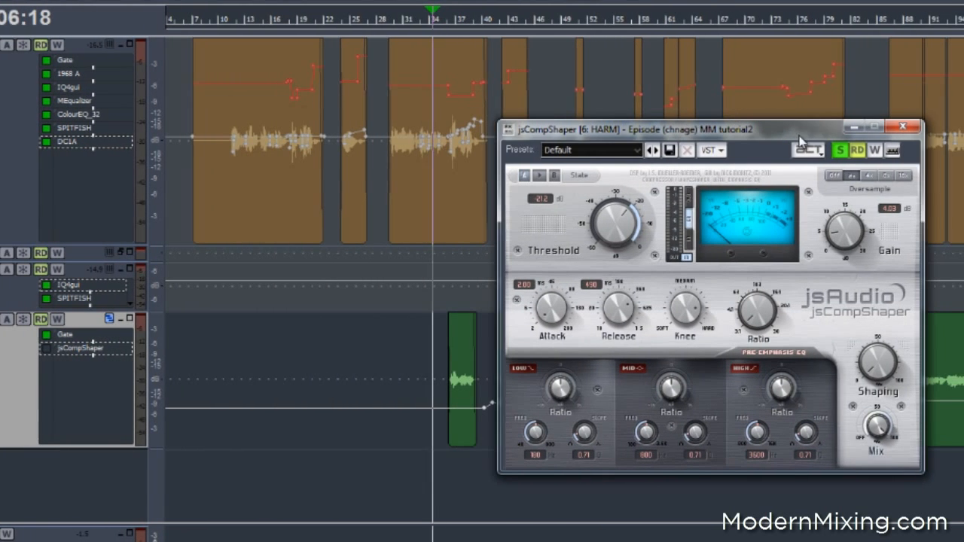
click(434, 25)
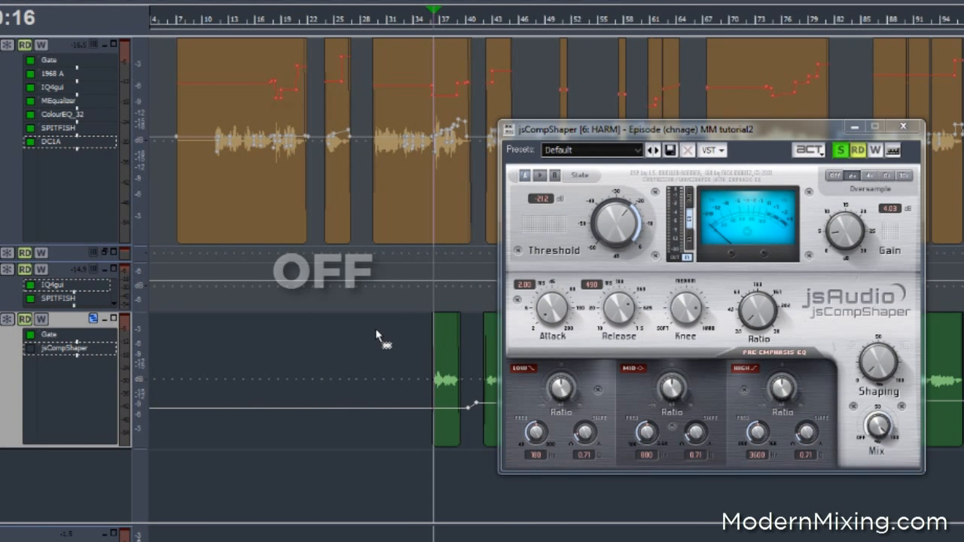
Step: Play HARM's first clip with jsCompShaper off and on, leaving the effect enabled
key(space)
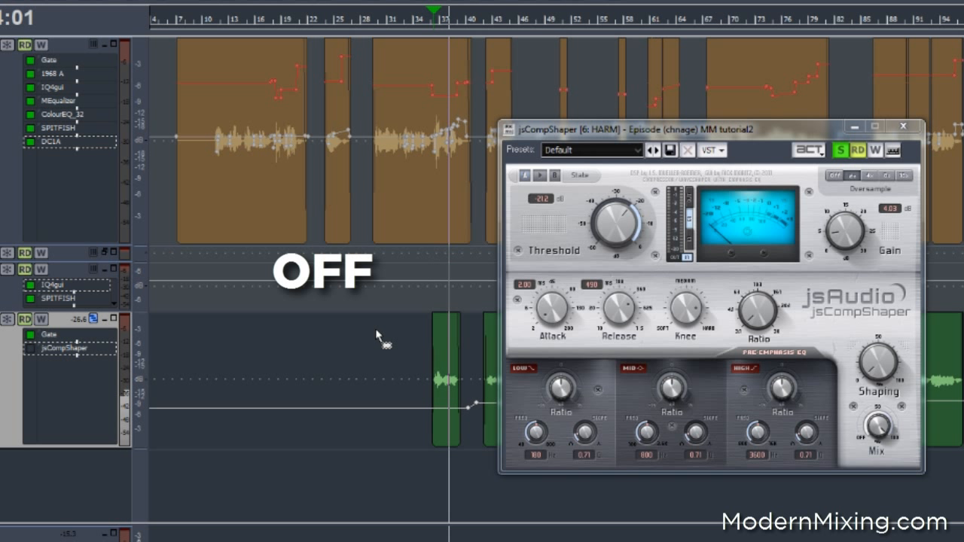
key(space)
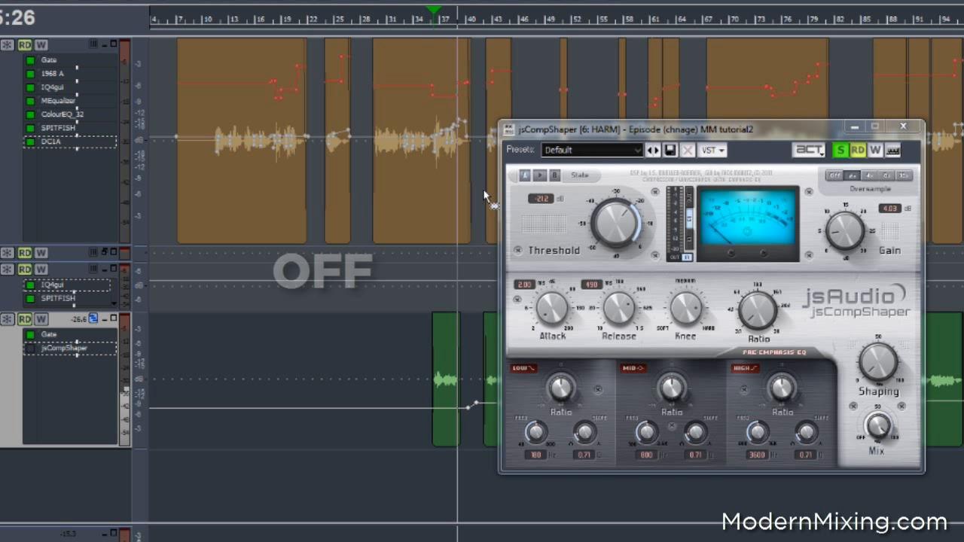
click(31, 348)
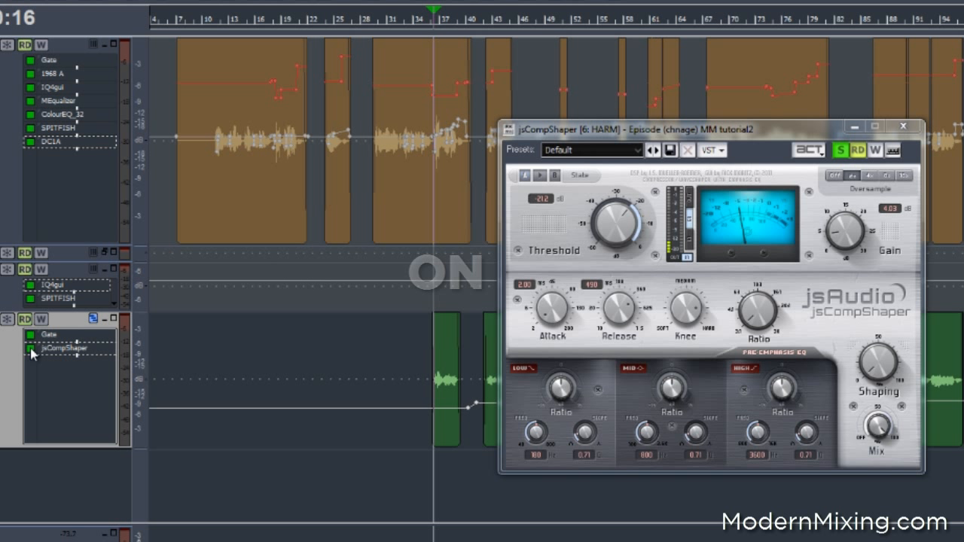
key(space)
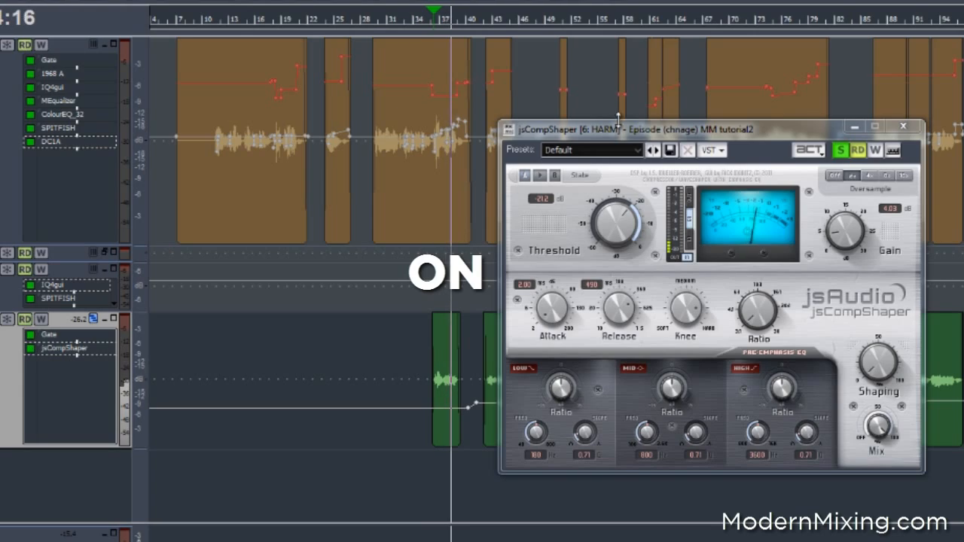
Step: Close the jsCompShaper window and return to the Console
drag(654, 130, 148, 170)
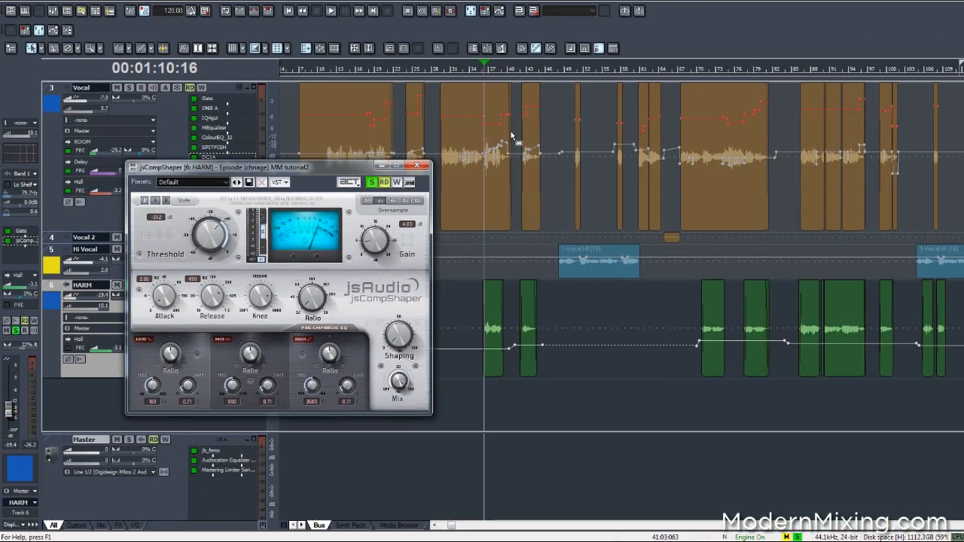
click(417, 165)
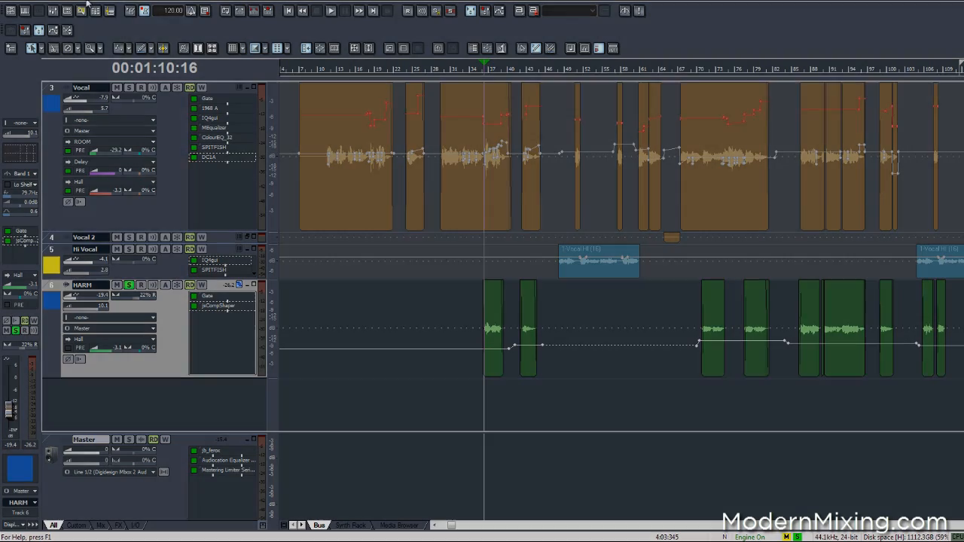
click(84, 9)
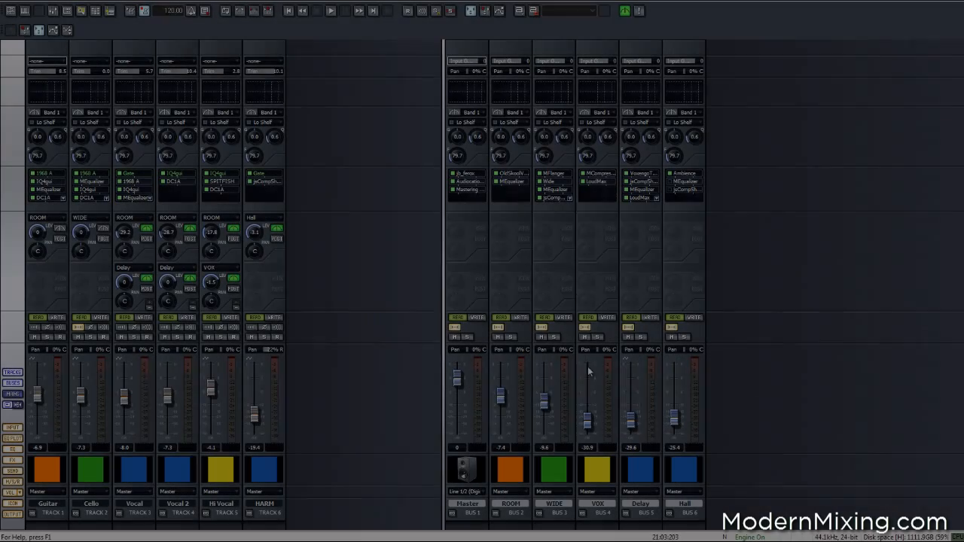
Step: Mute the ROOM, WIDE, VOX, Delay and Hall buses
click(498, 336)
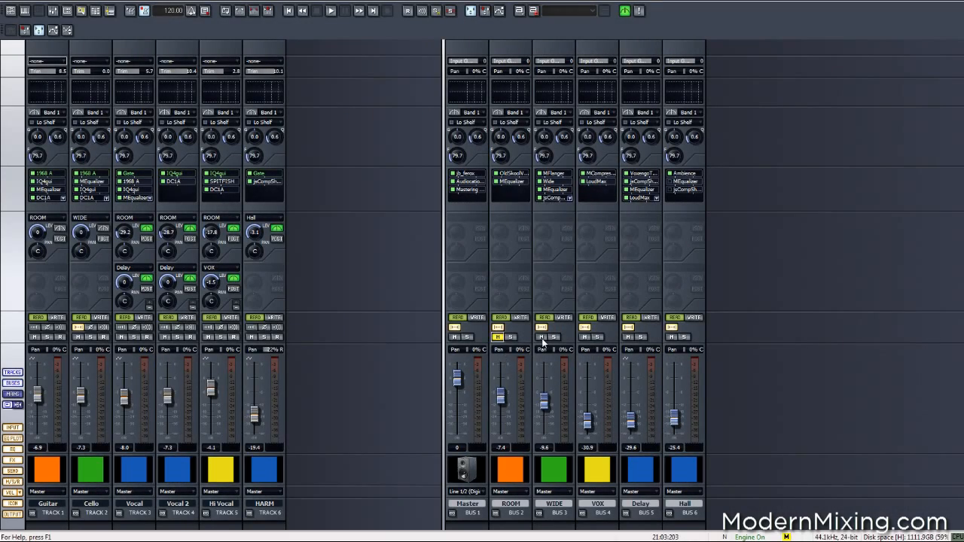
click(541, 337)
click(585, 337)
click(629, 336)
click(671, 336)
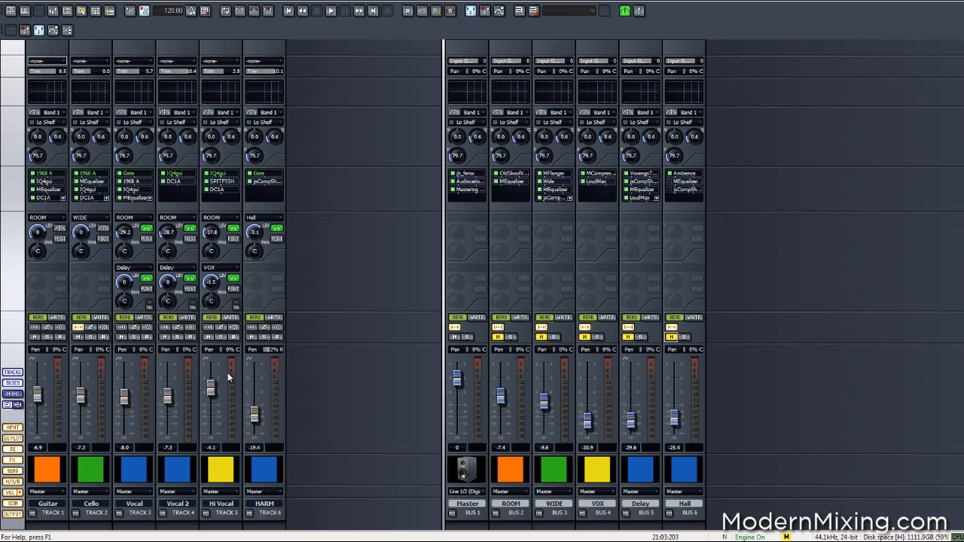
Step: Examine the remaining sends on the Vocal and Hi Vocal tracks, returning each send list to its first entries
mouse_move(212, 401)
click(150, 307)
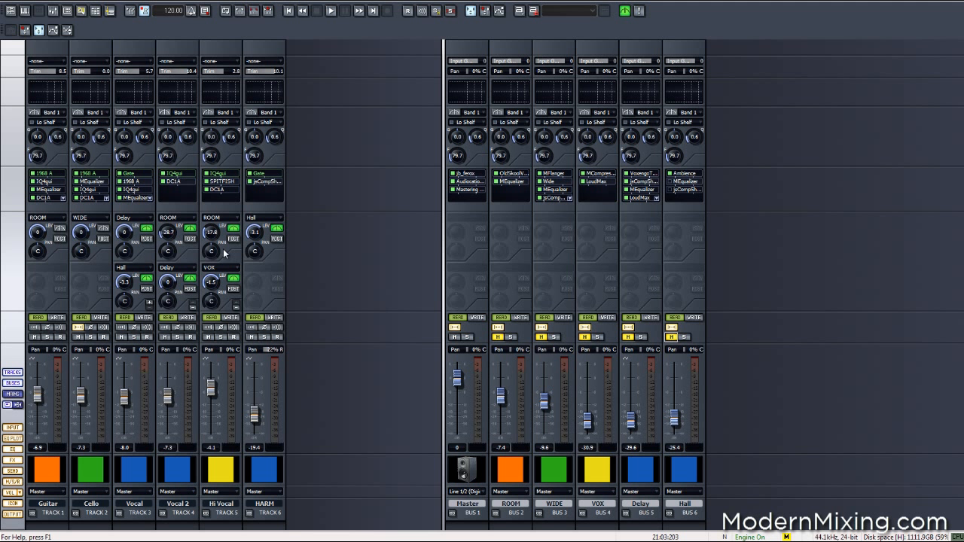
click(150, 301)
click(236, 307)
click(236, 302)
Step: Unmute the ROOM bus and audition it in solo, releasing the solo and stopping playback at the end
click(497, 337)
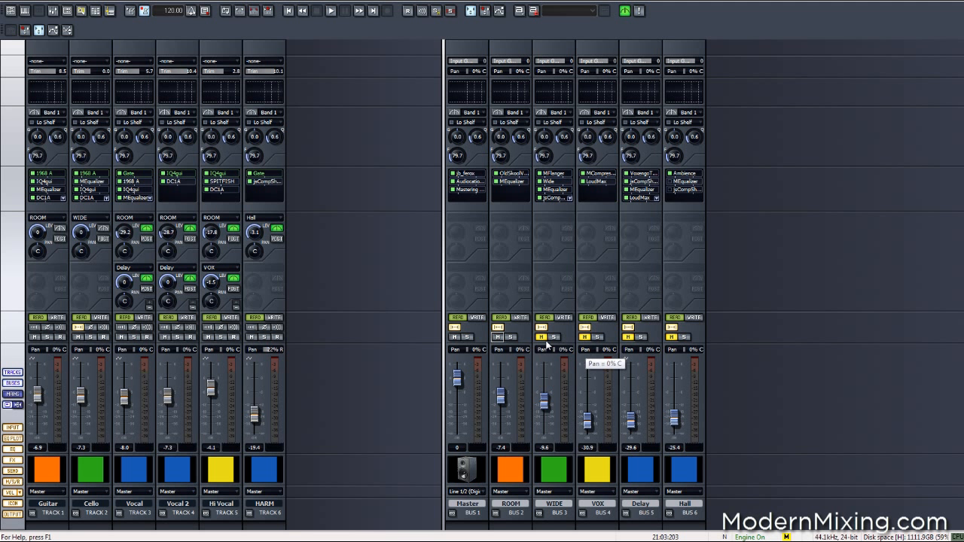
click(511, 337)
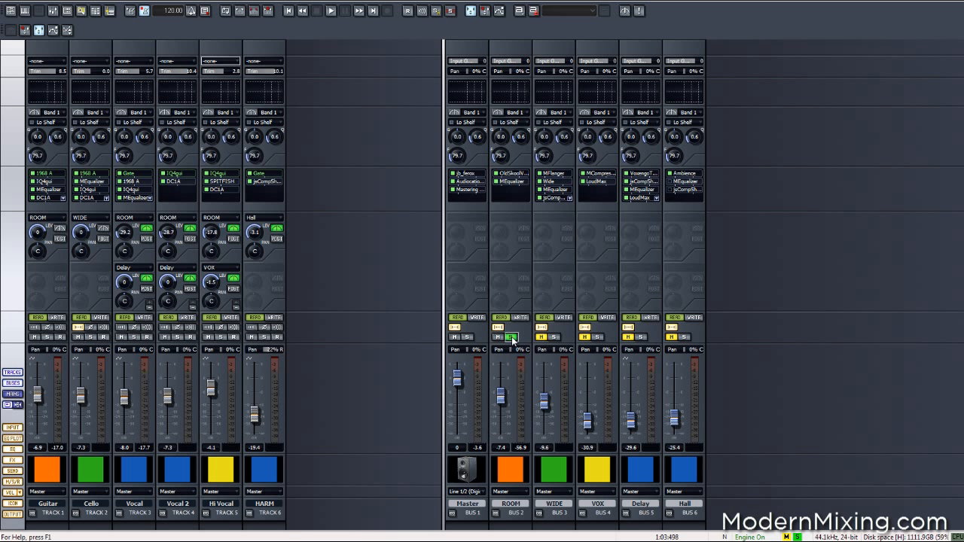
key(space)
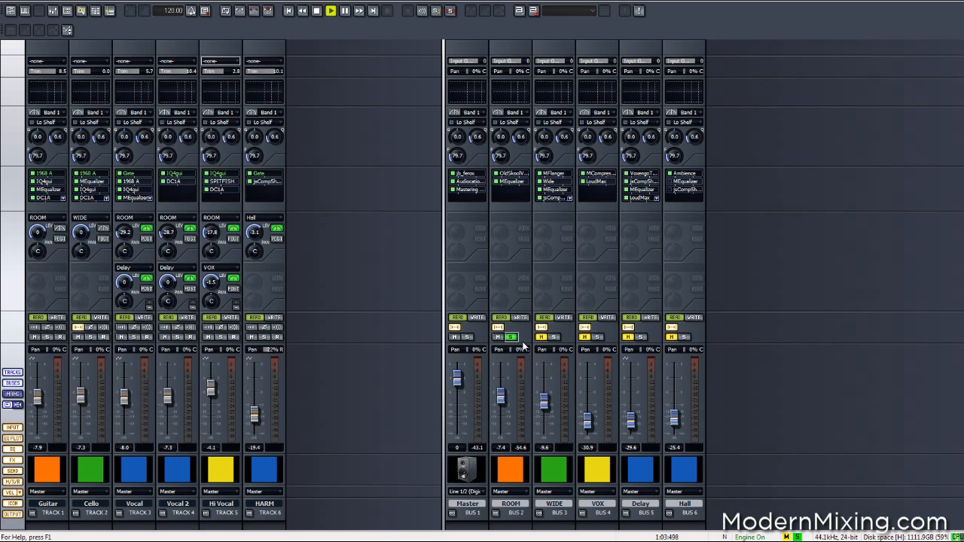
click(513, 337)
key(space)
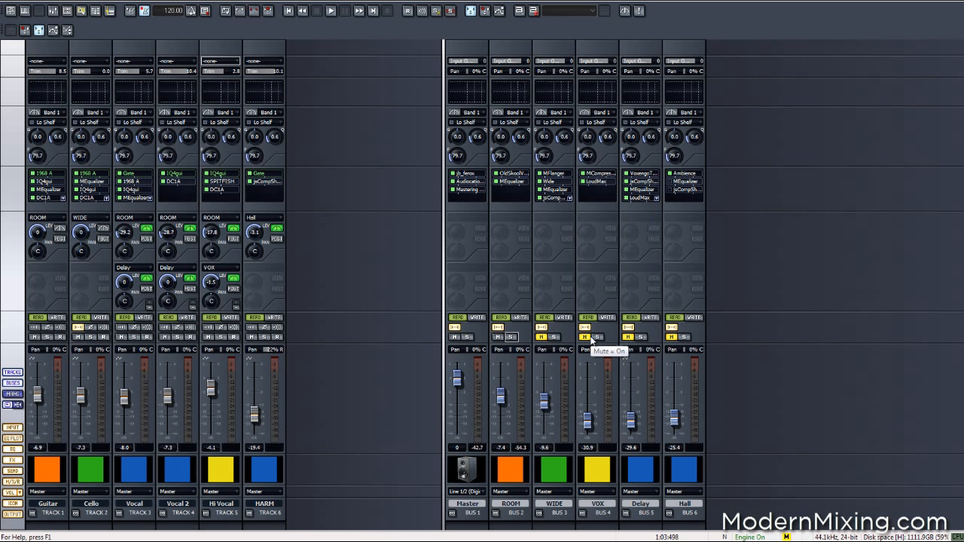
Step: Unmute and solo the Delay bus, review its VoxengoTempoDelay settings, and mute the ROOM bus
click(640, 337)
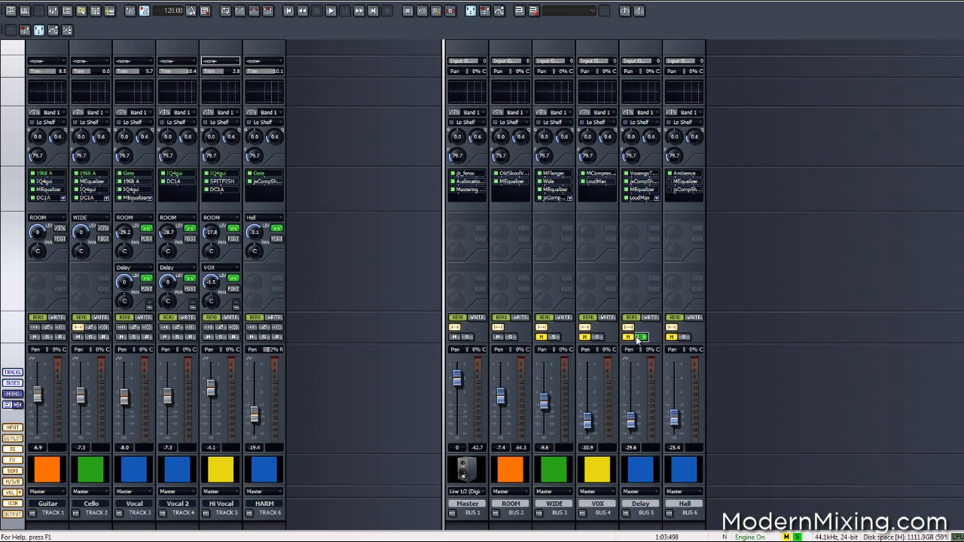
double_click(646, 175)
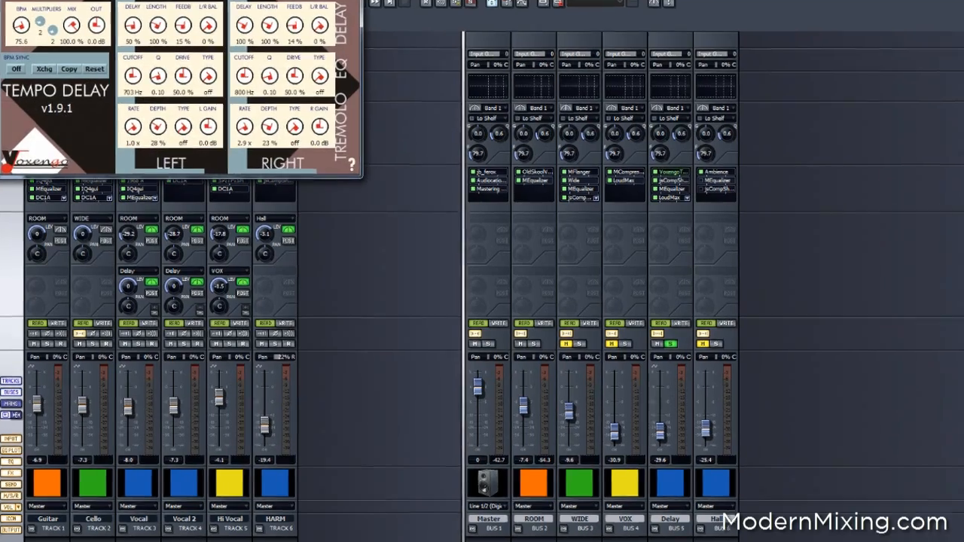
drag(211, 1, 358, 171)
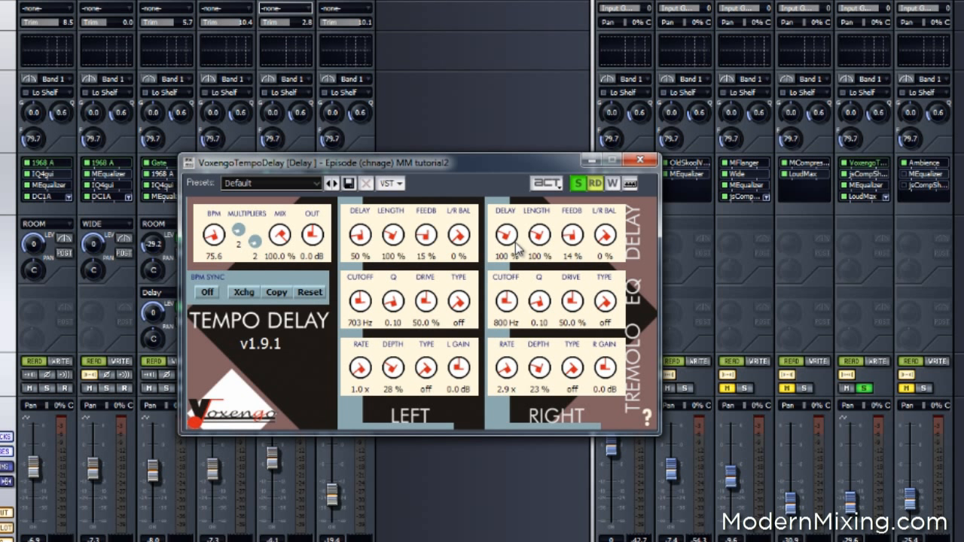
click(639, 160)
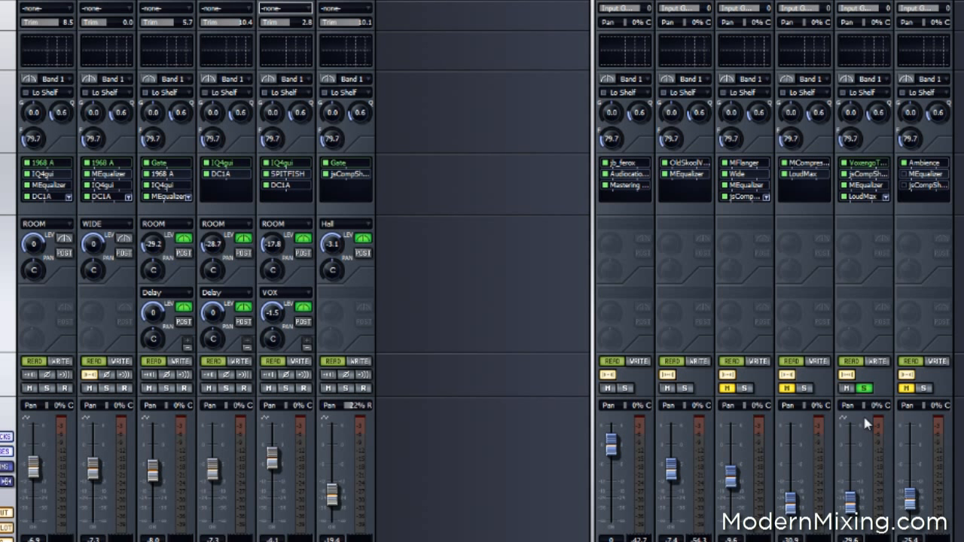
click(667, 388)
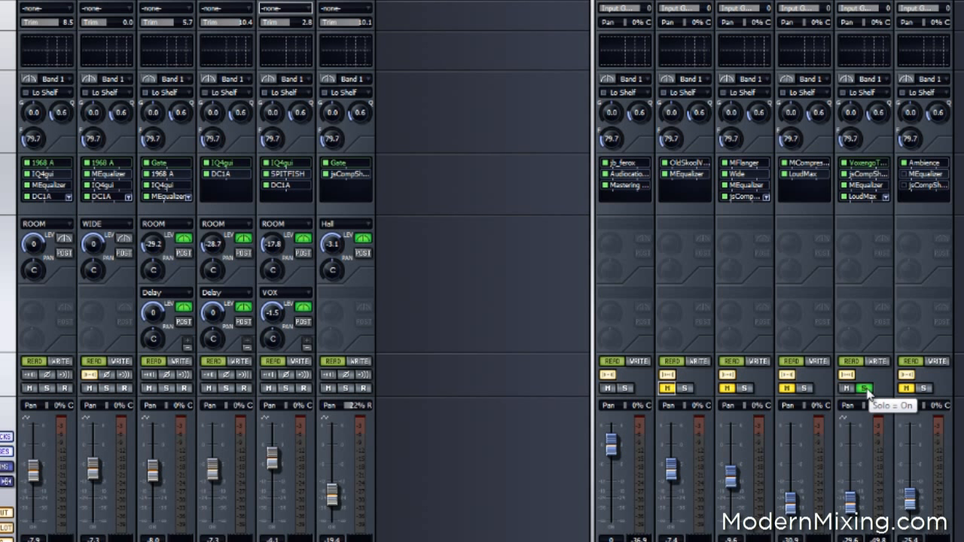
Step: Unmute and solo the Hall bus in place of Delay, and review its Ambience reverb settings
click(924, 389)
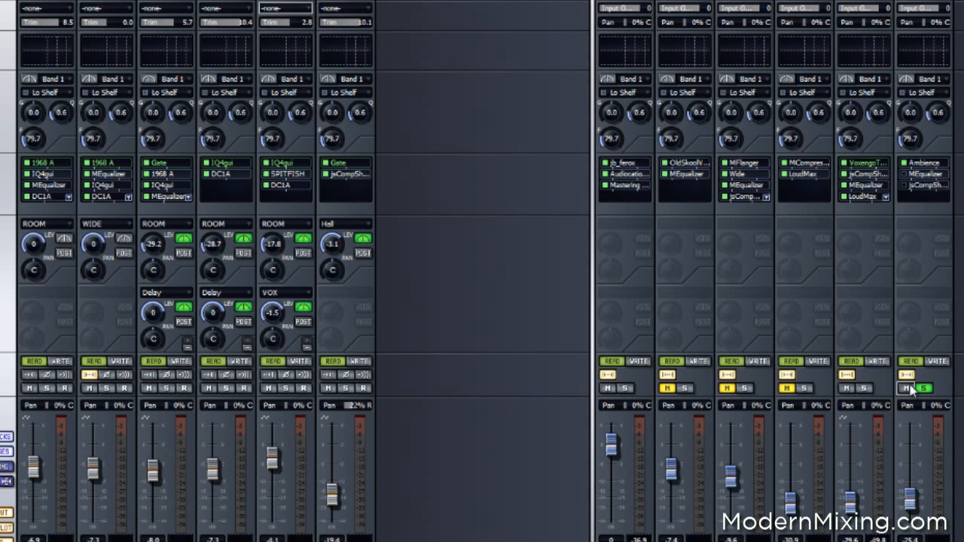
click(923, 164)
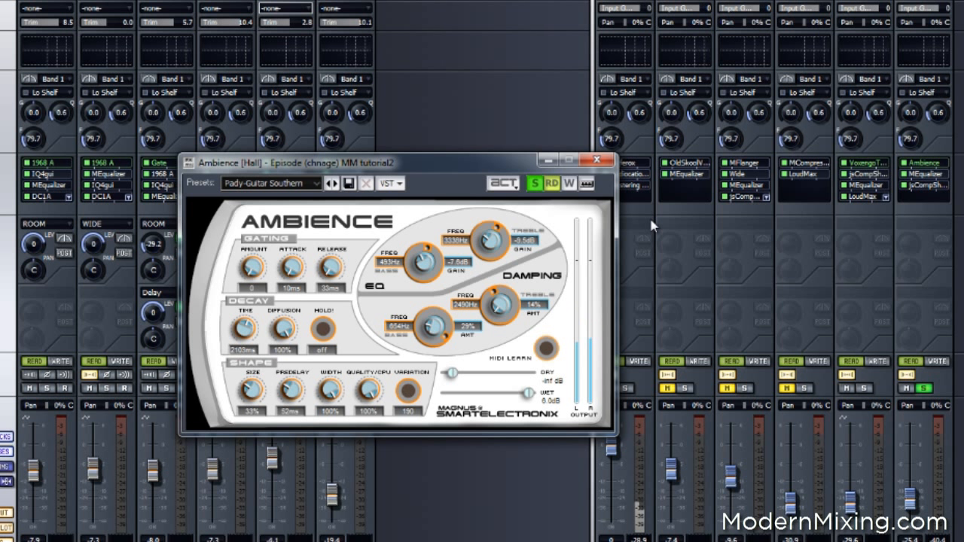
click(594, 160)
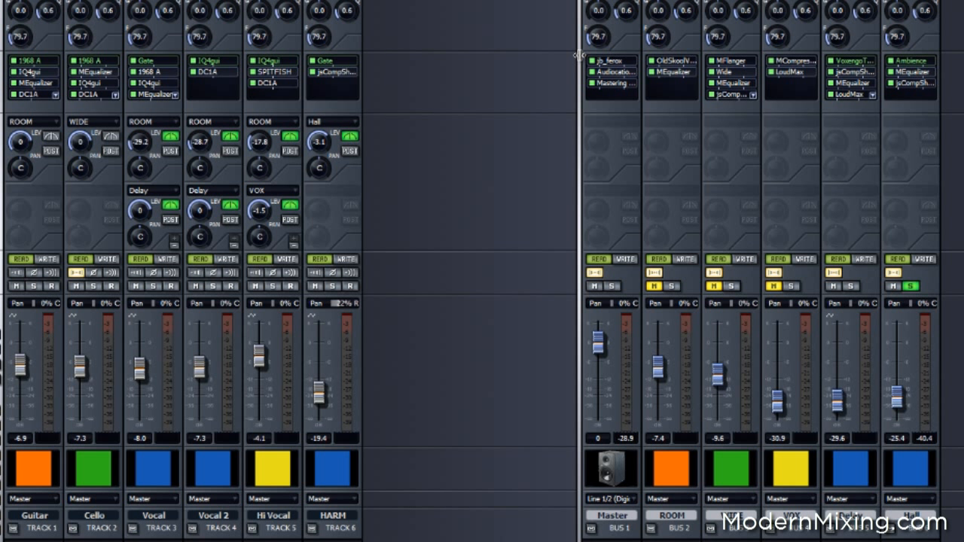
Step: Solo the Vocal track in place of the Hall bus, with the ROOM bus unmuted
click(911, 285)
click(657, 287)
click(152, 287)
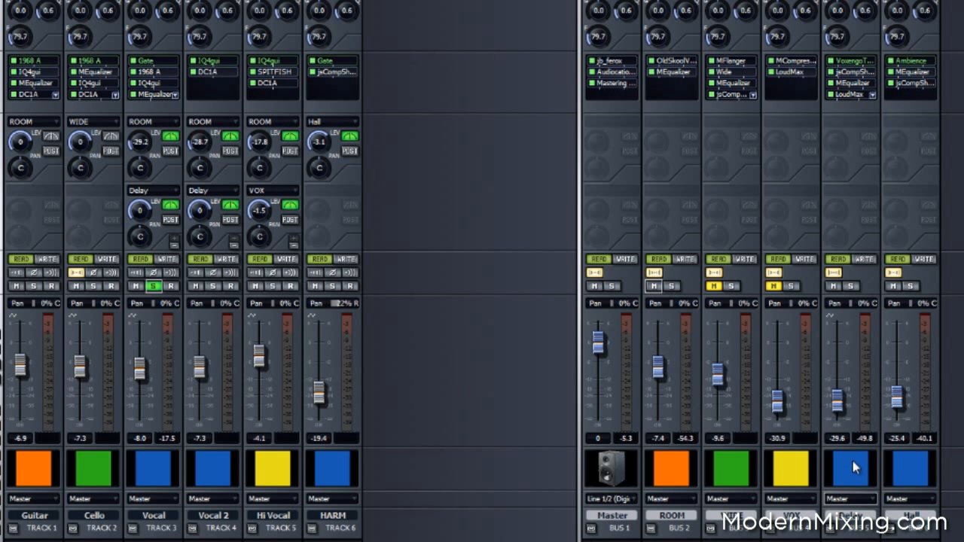
Step: Review the jsCompShaper, MEqualizer and LoudMax settings on the Delay bus, closing all the plug-in windows
double_click(852, 72)
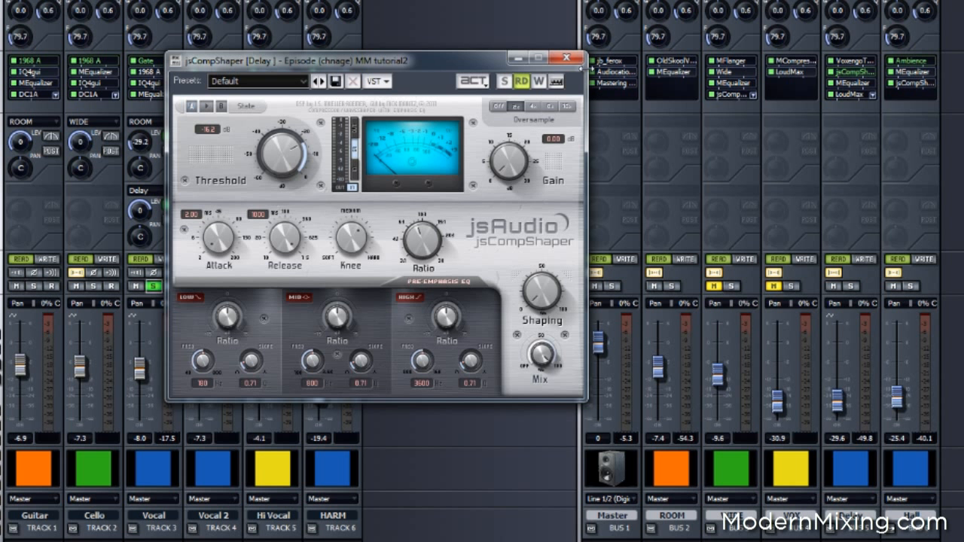
double_click(850, 83)
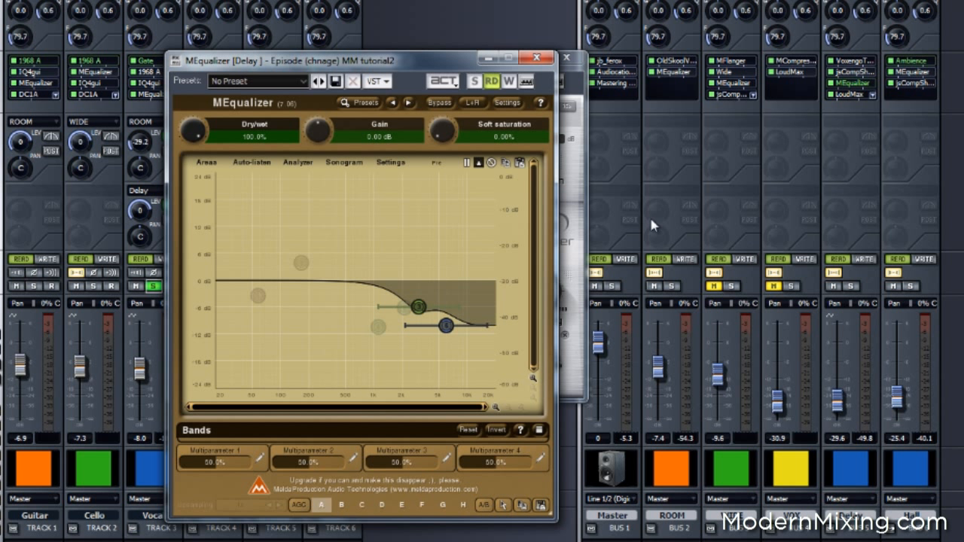
double_click(862, 98)
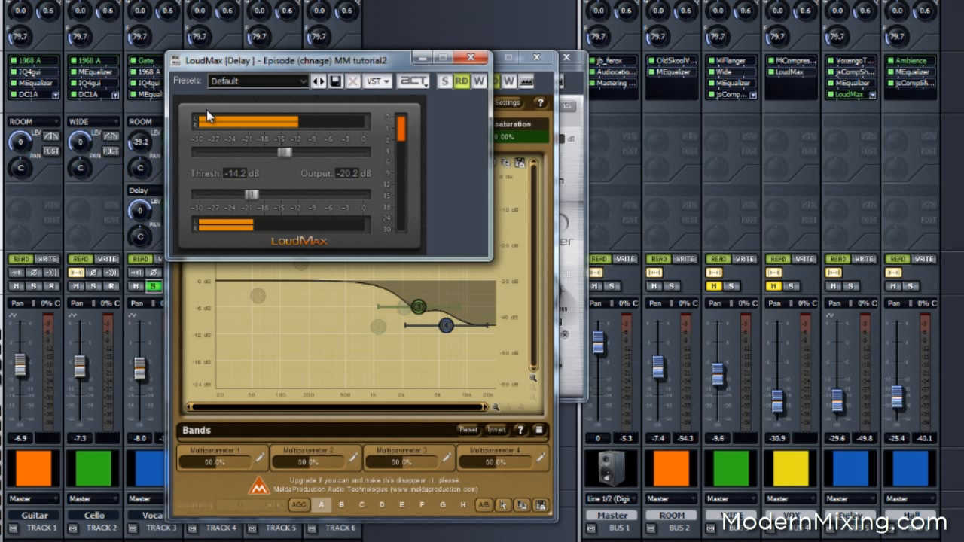
click(472, 58)
click(561, 56)
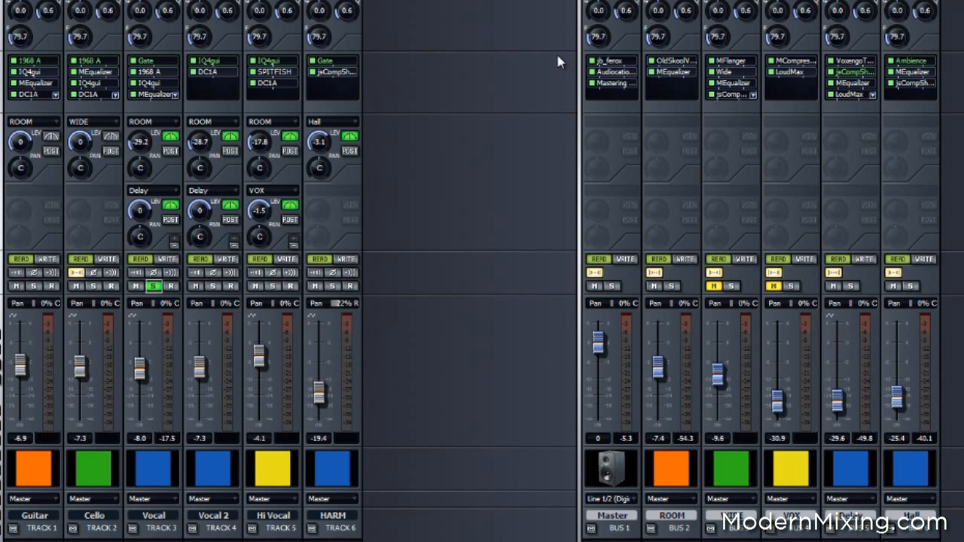
Step: Disable jsCompShaper, MEqualizer and LoudMax on the Delay bus and solo that bus instead of the Vocal track
click(831, 72)
click(831, 84)
click(832, 95)
click(851, 286)
click(153, 287)
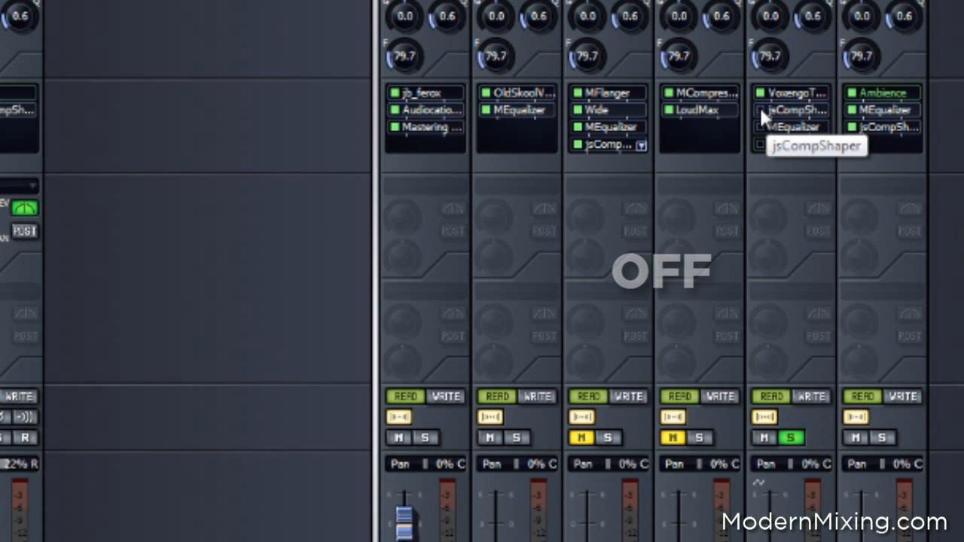
Step: Re-enable the Delay bus's jsCompShaper, MEqualizer and LoudMax one after another to compare their effect
click(760, 108)
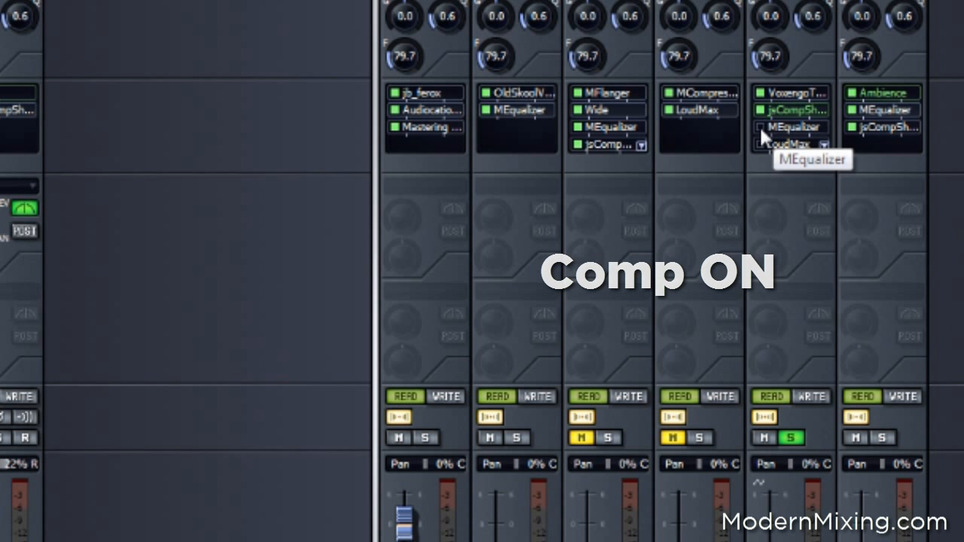
click(761, 128)
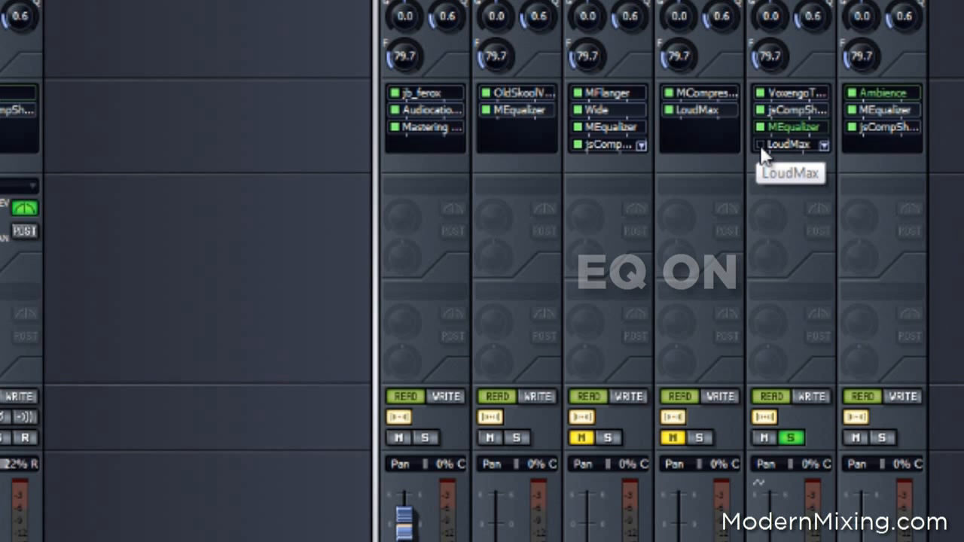
click(761, 145)
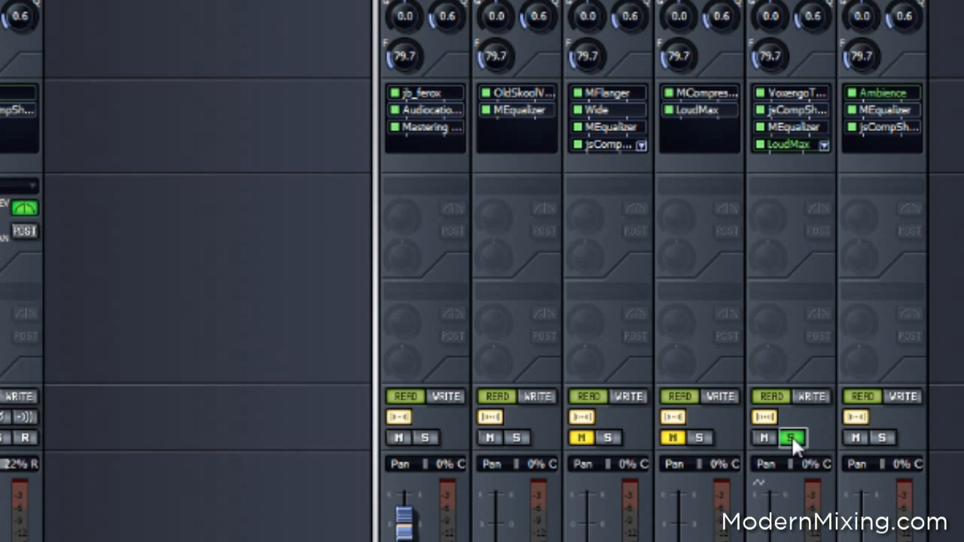
Step: Solo the Hall bus instead of Delay and review its MEqualizer and jsCompShaper side by side, closing both windows
click(883, 438)
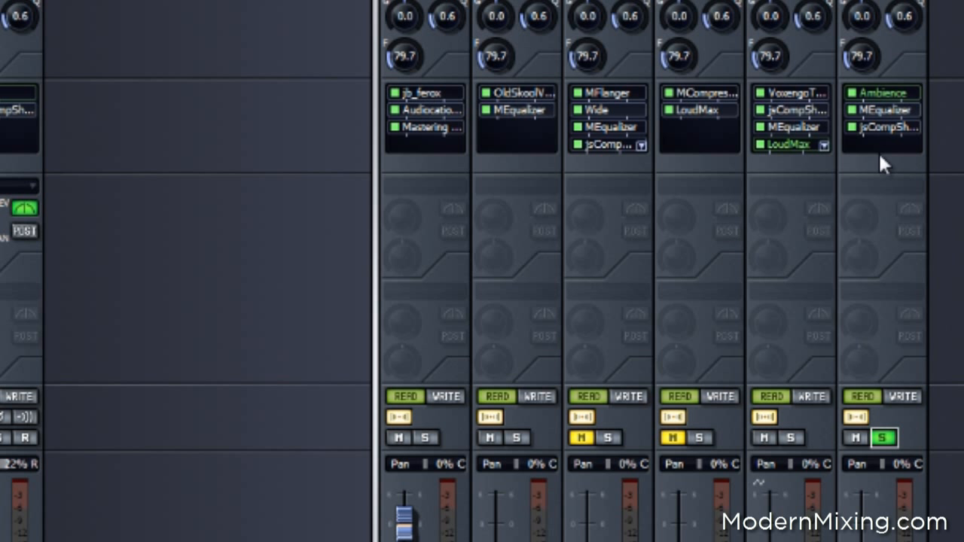
double_click(882, 108)
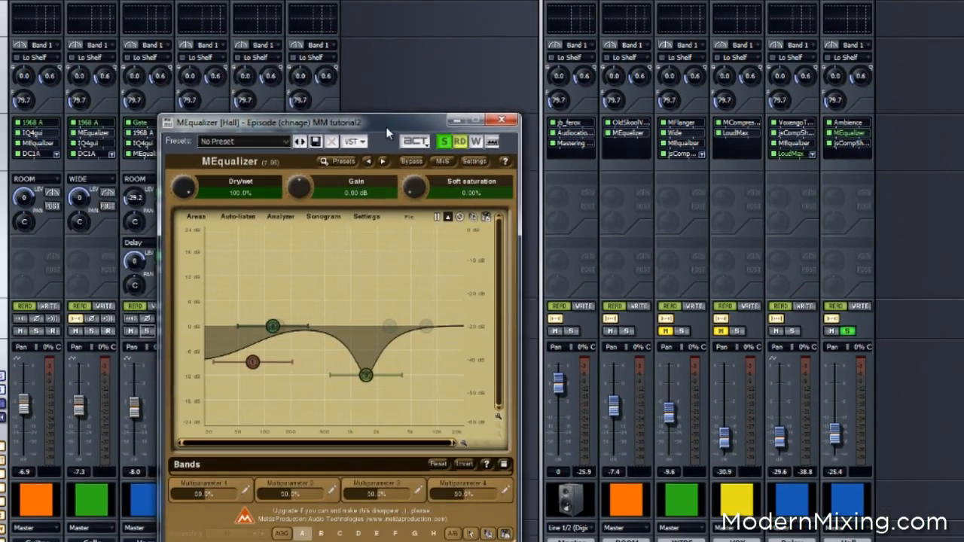
drag(387, 129, 311, 66)
double_click(849, 143)
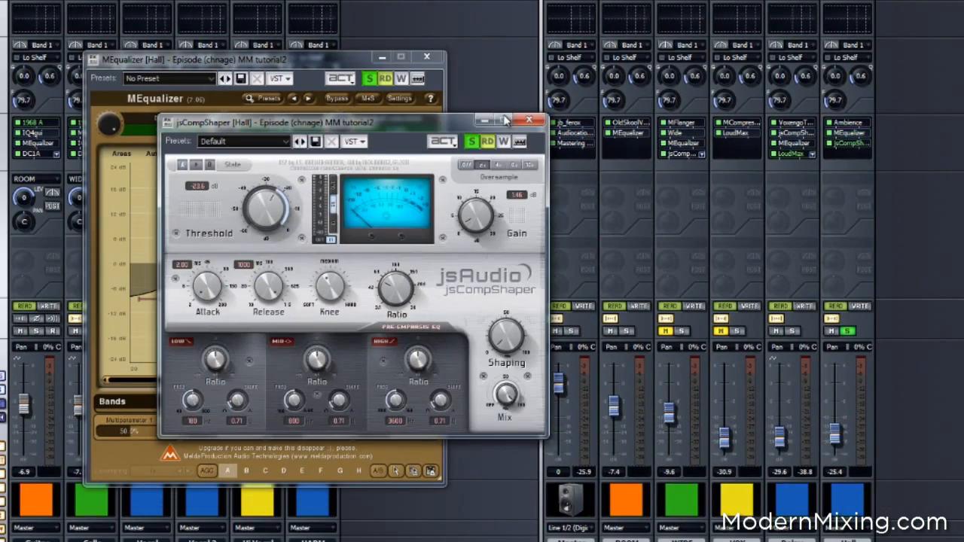
drag(505, 119, 829, 92)
drag(330, 59, 355, 57)
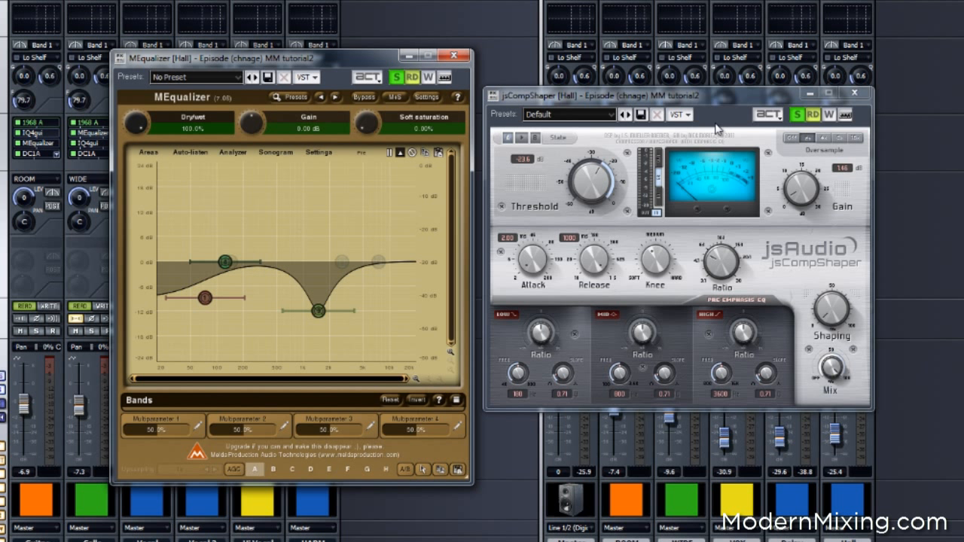
drag(725, 96, 797, 117)
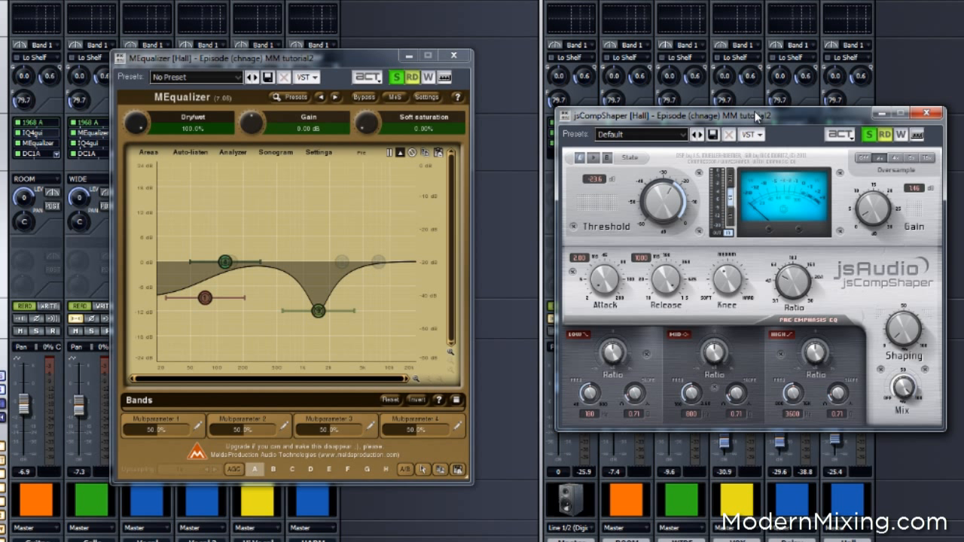
click(926, 114)
click(454, 55)
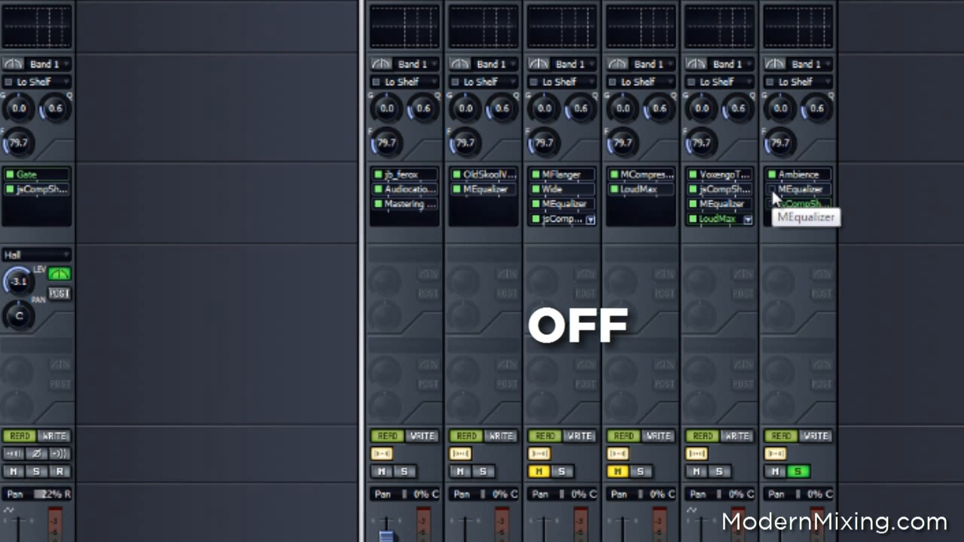
Step: Enable the Hall bus's MEqualizer and jsCompShaper one at a time for comparison, and release the bus's solo
click(771, 190)
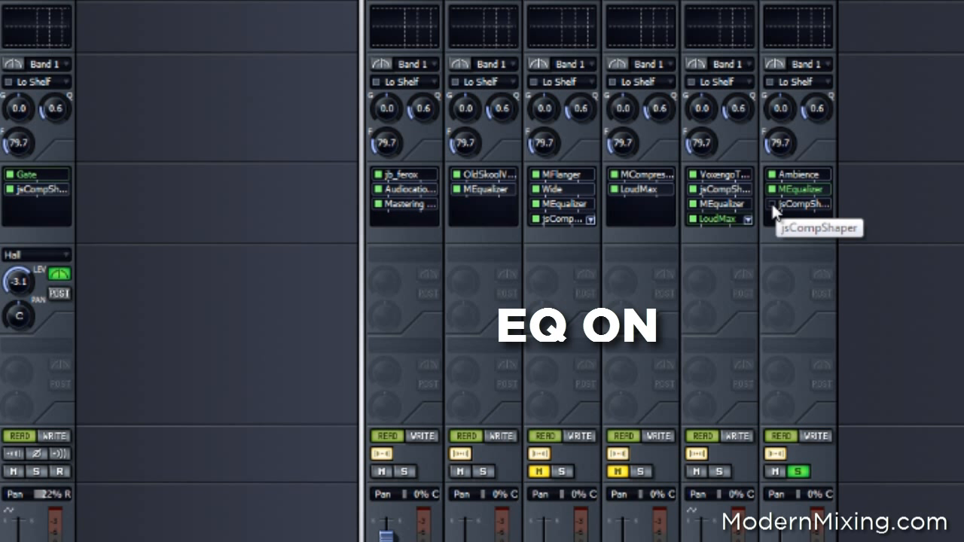
click(771, 204)
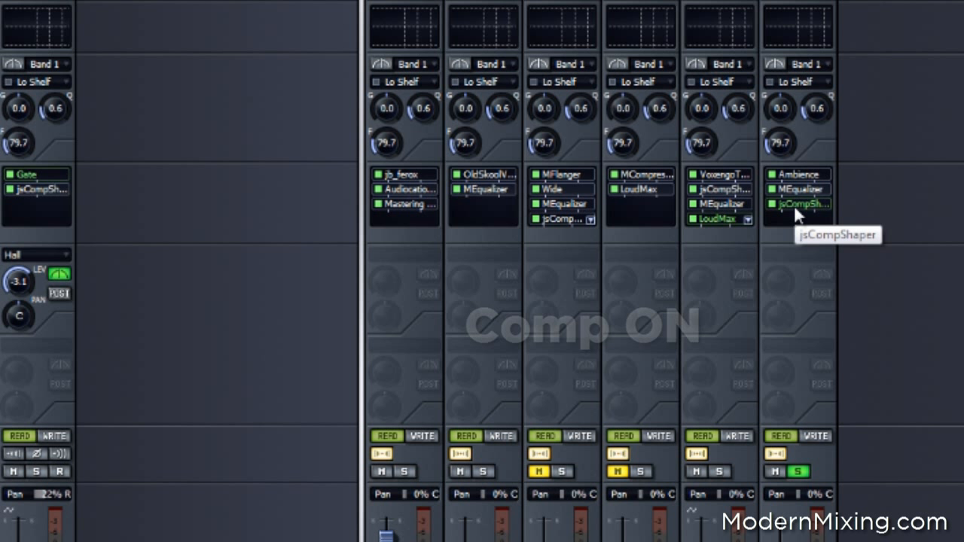
click(800, 471)
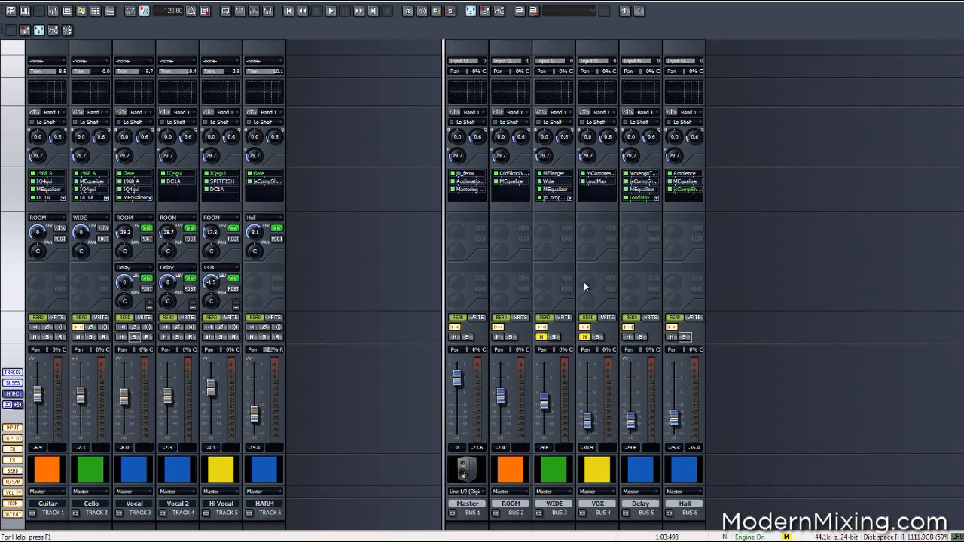
Step: Unmute the WIDE bus, mute Delay and Hall, and enable Guitar's ROOM send and Cello's WIDE send
click(541, 337)
click(628, 337)
click(671, 337)
click(59, 228)
click(103, 229)
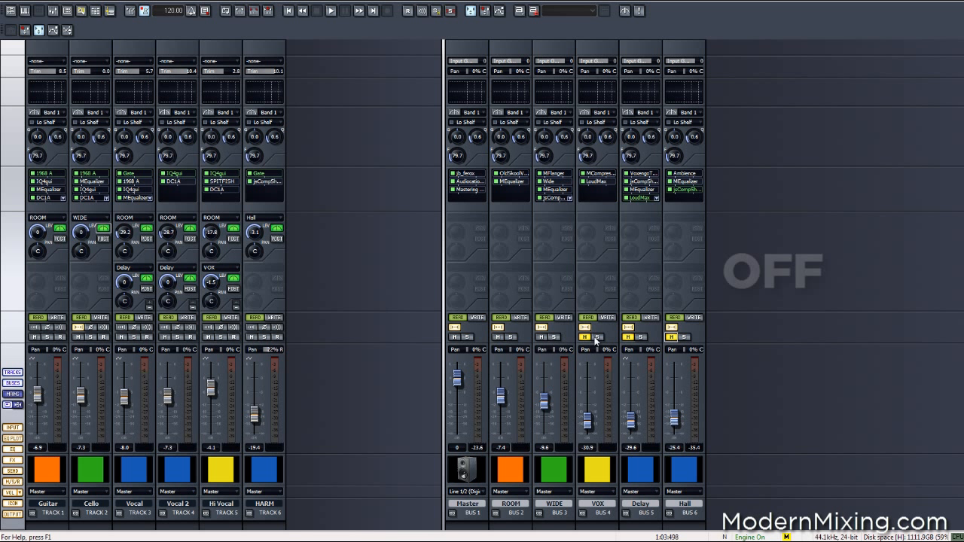
Step: Play the full mix with the Delay and Hall buses muted and unmuted, ending with both muted
key(space)
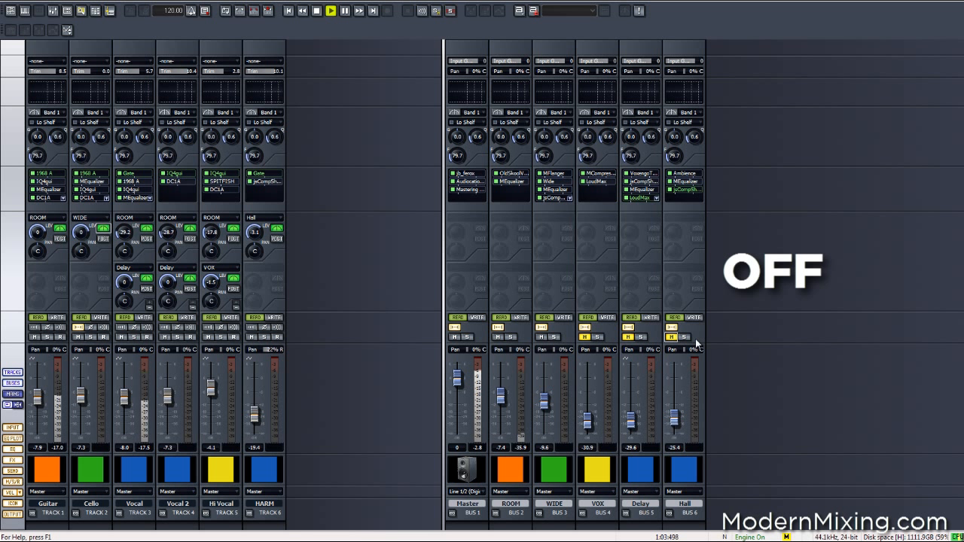
click(629, 338)
click(668, 336)
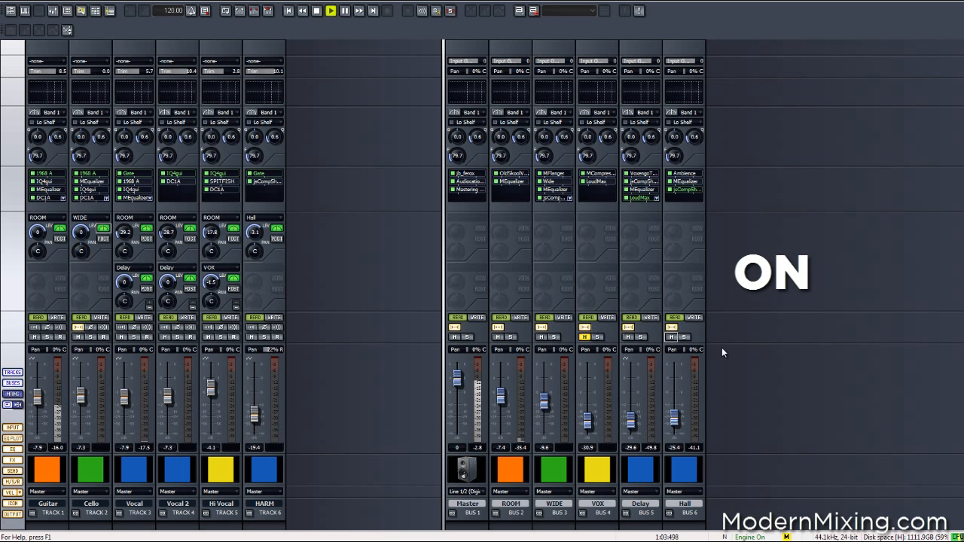
click(630, 337)
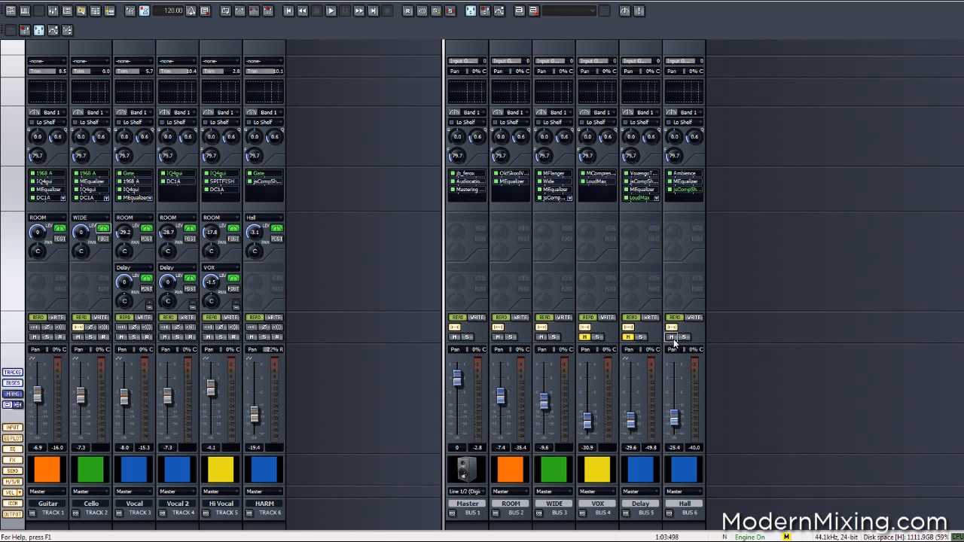
click(672, 339)
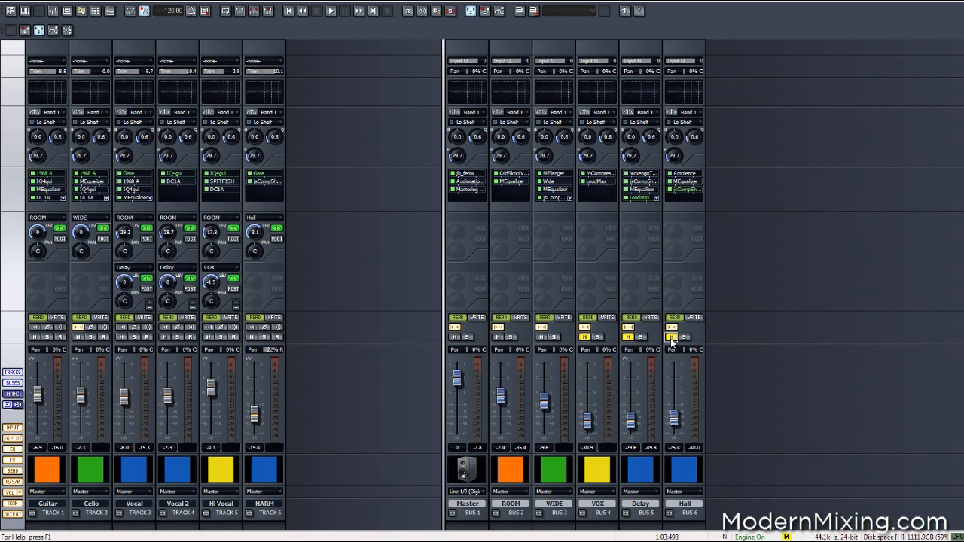